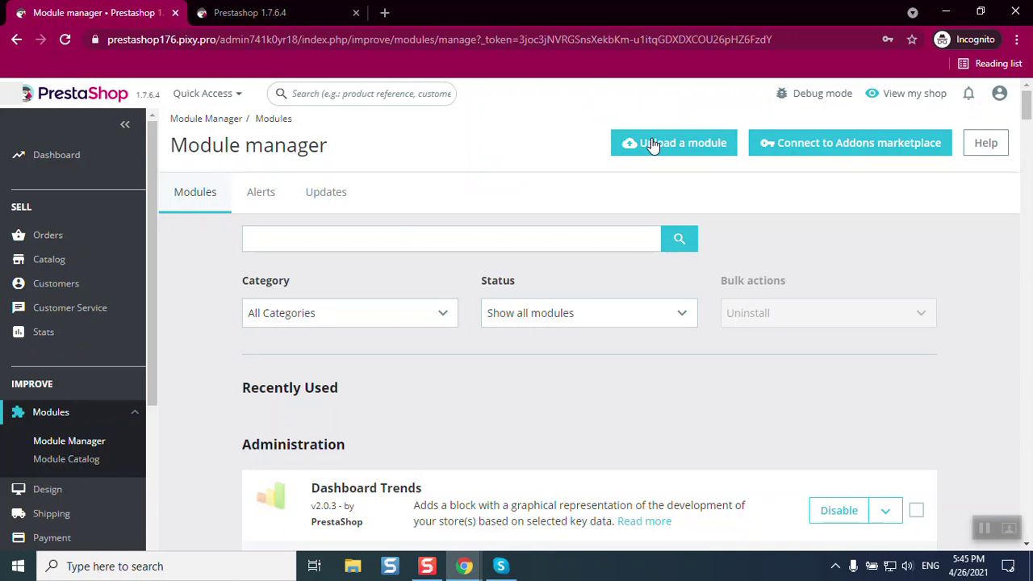
- Upload and install the easywatermark module archive from the easywatermark folder, and open the module's configuration
click(654, 144)
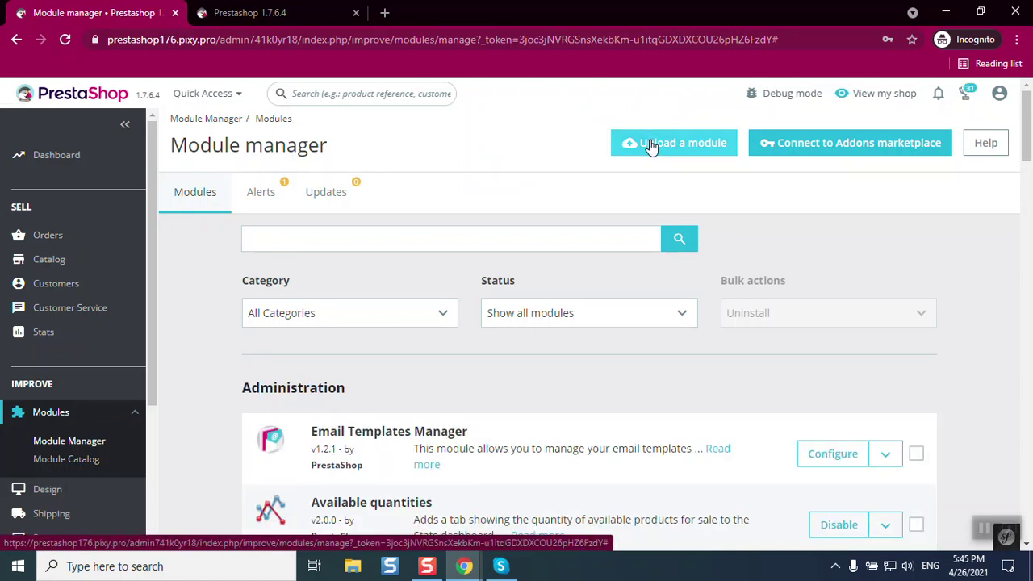
click(652, 144)
click(601, 253)
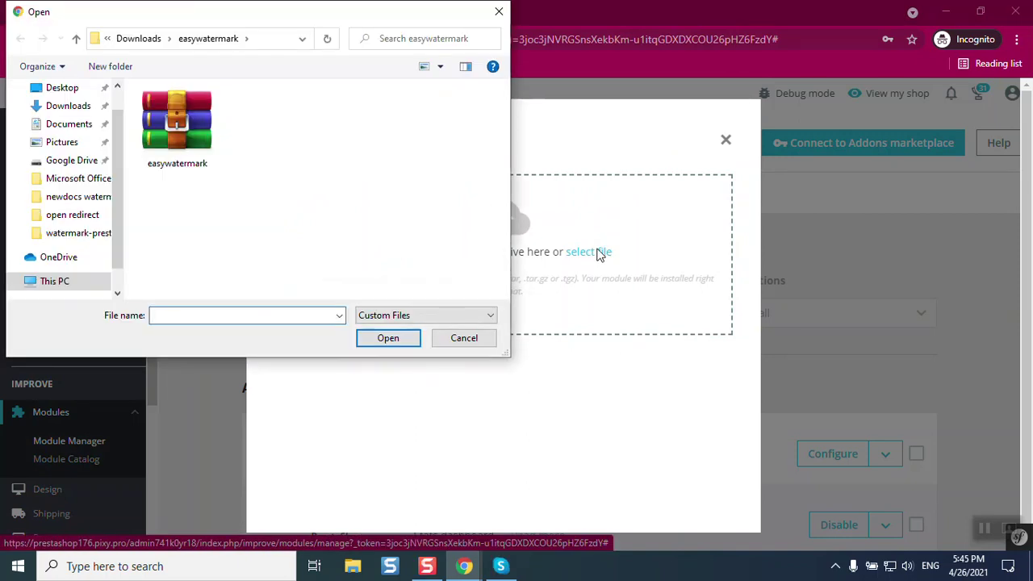
click(177, 125)
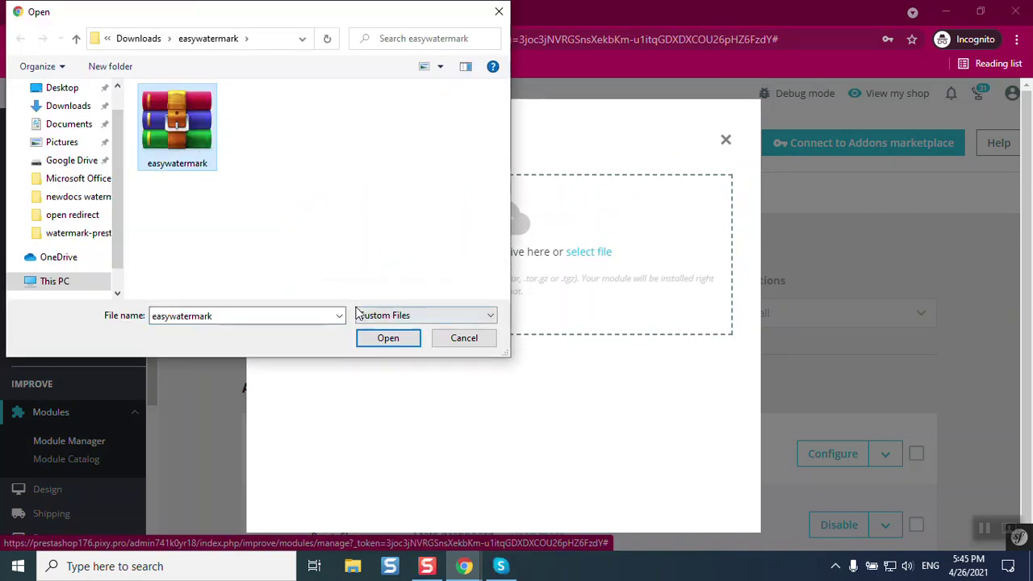
click(379, 342)
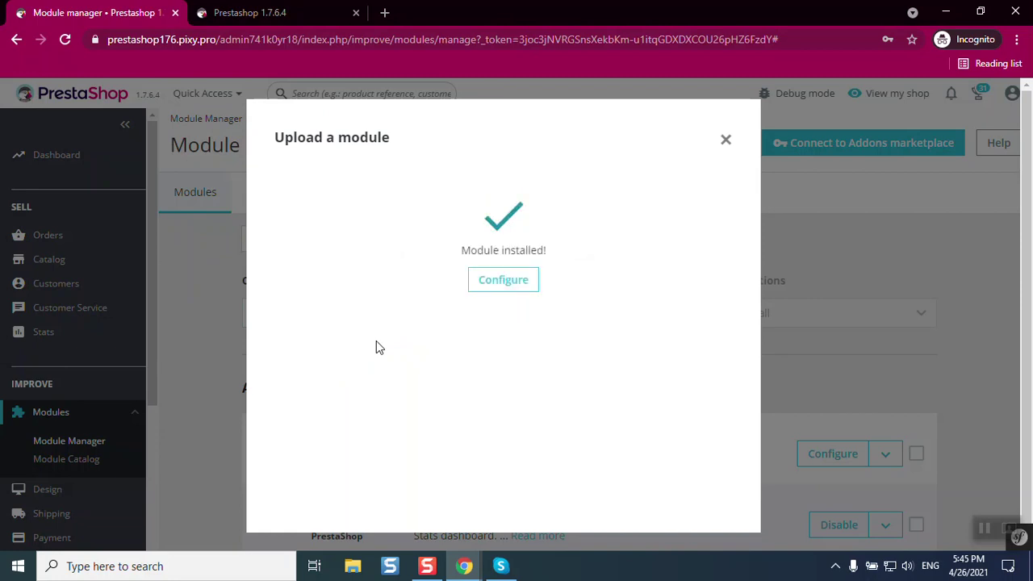
click(529, 280)
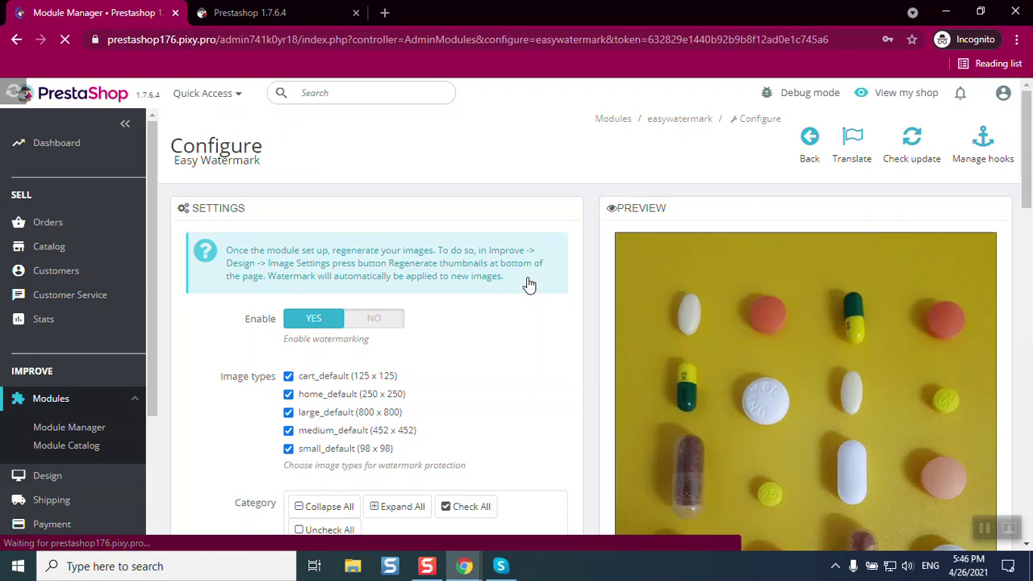
- Try switching watermarking off and on again and toggling the image types selected for protection
click(372, 320)
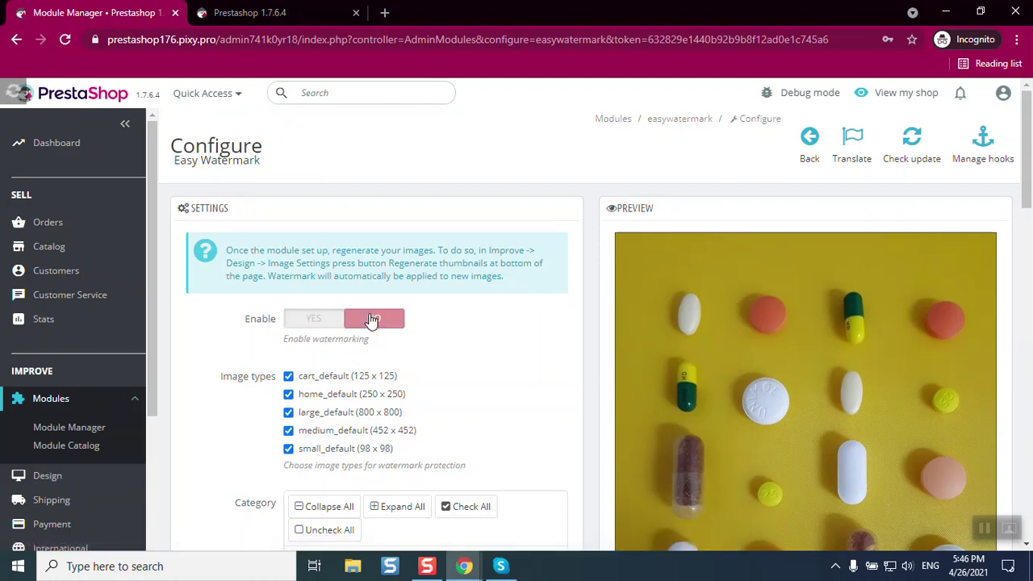
click(337, 321)
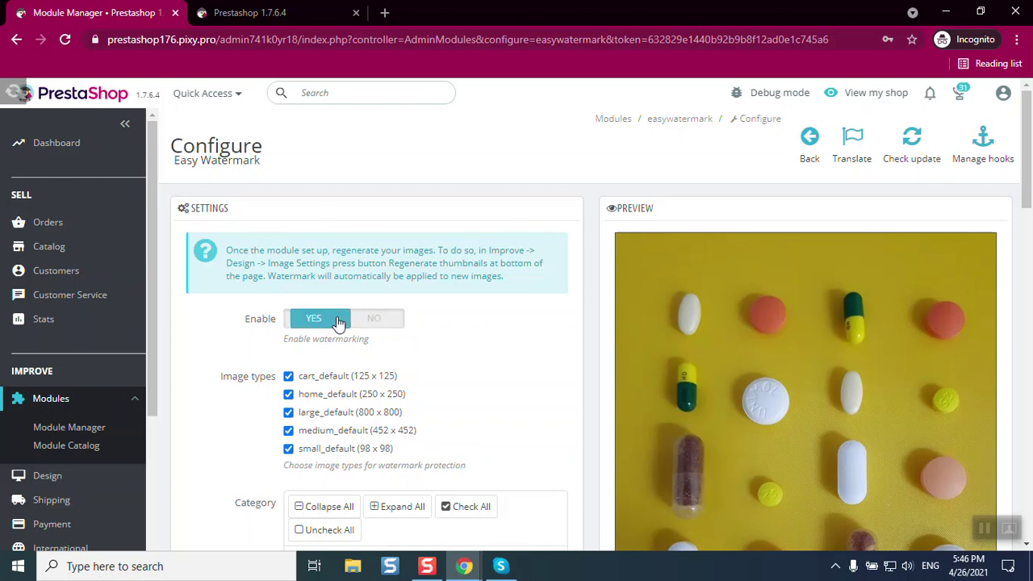
click(289, 394)
click(288, 412)
click(288, 431)
click(288, 448)
click(289, 430)
click(288, 413)
click(288, 394)
click(288, 376)
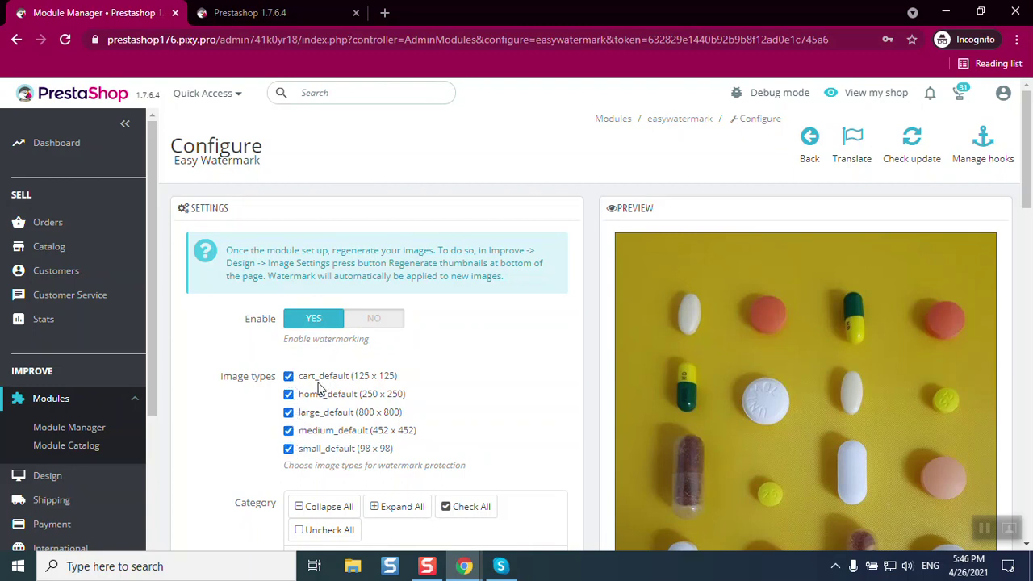
- Try clearing and reselecting all product categories, and collapse and re-expand the category tree
scroll(362, 392, down, 3)
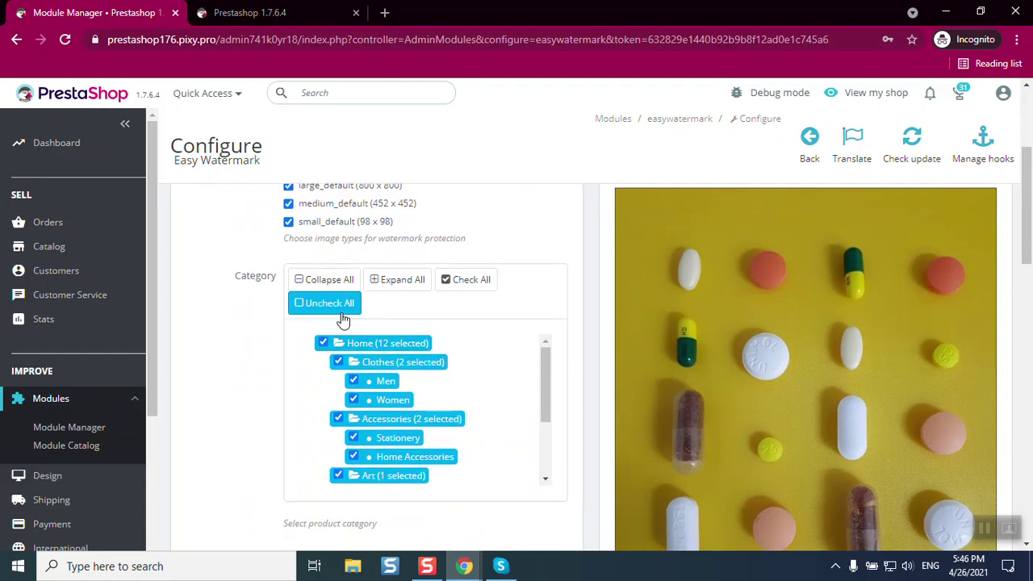
click(342, 313)
click(478, 284)
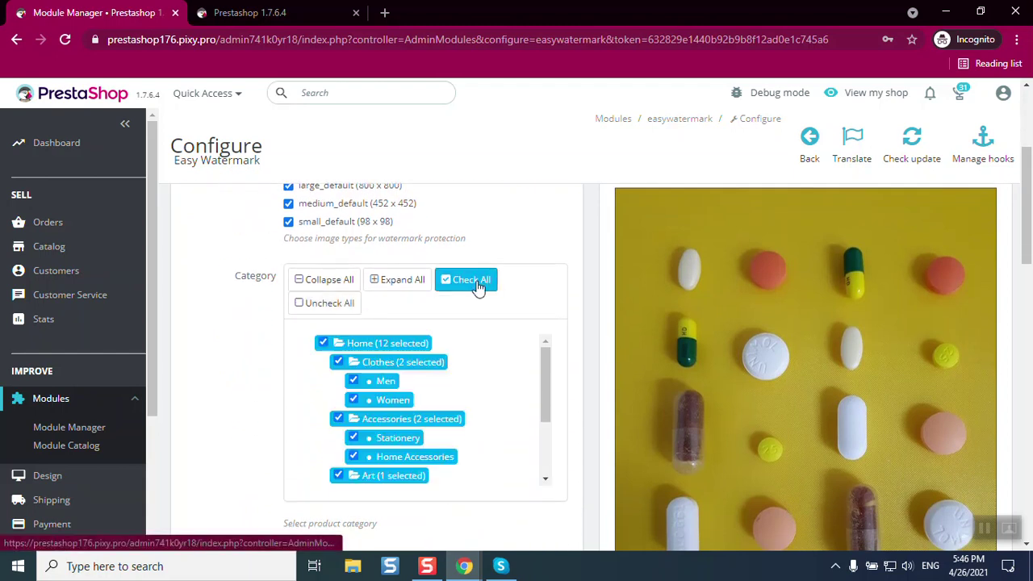
click(374, 282)
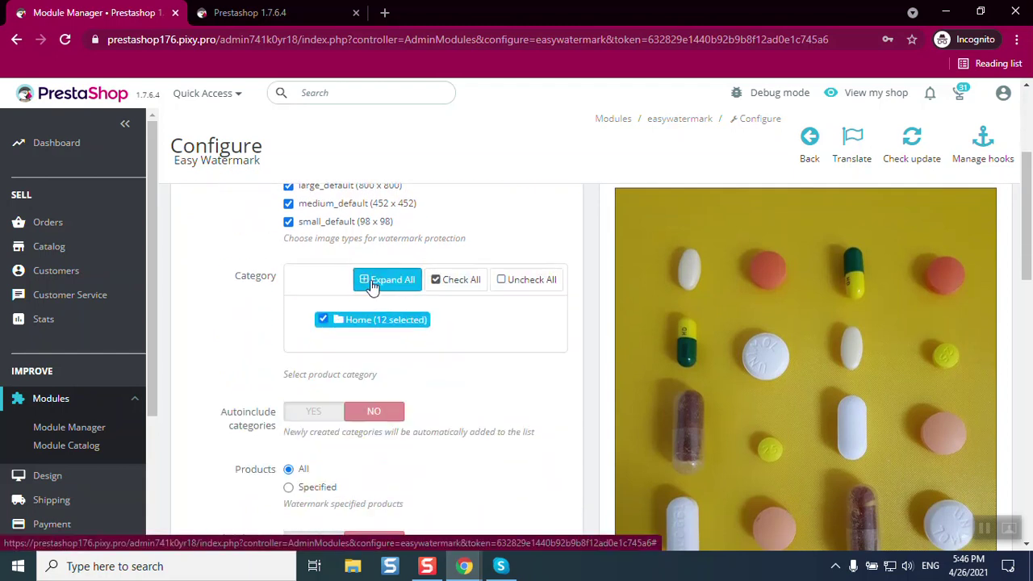
click(373, 284)
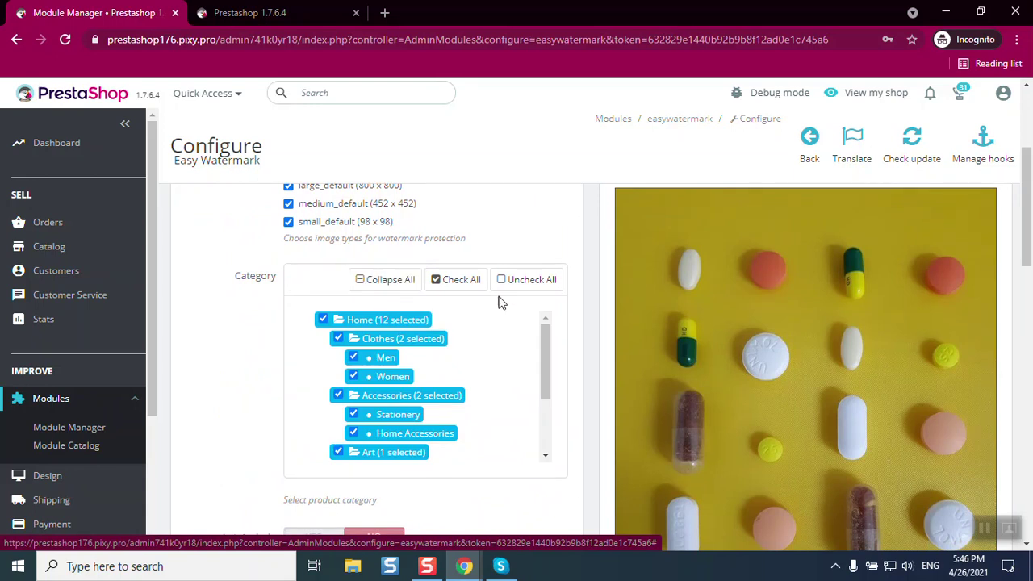
- Try the options for specified products, automatic inclusion of new categories and tiling, returning each to its original setting
scroll(498, 305, down, 1)
scroll(498, 305, down, 1)
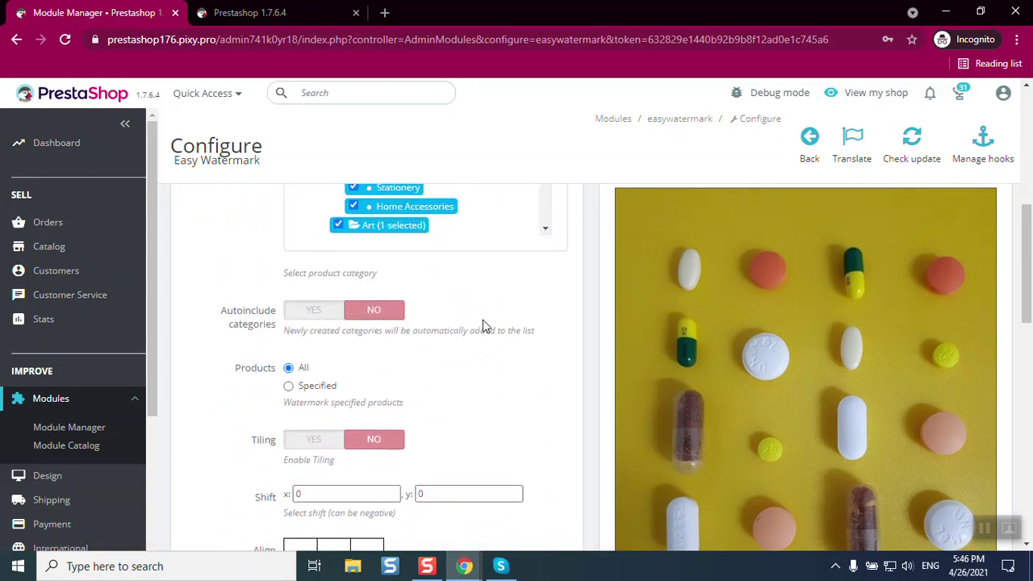
click(288, 386)
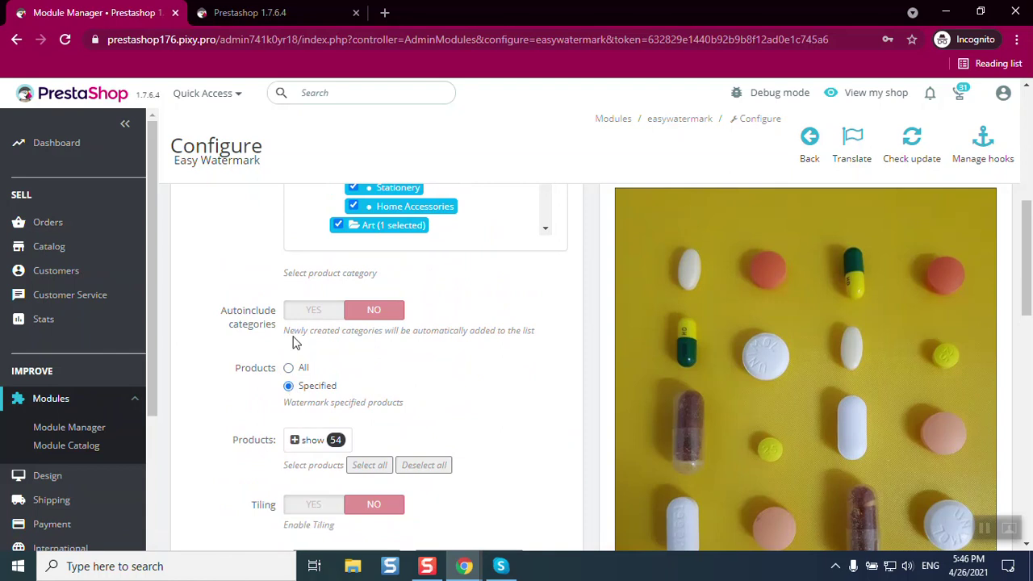
click(308, 315)
click(374, 311)
click(292, 370)
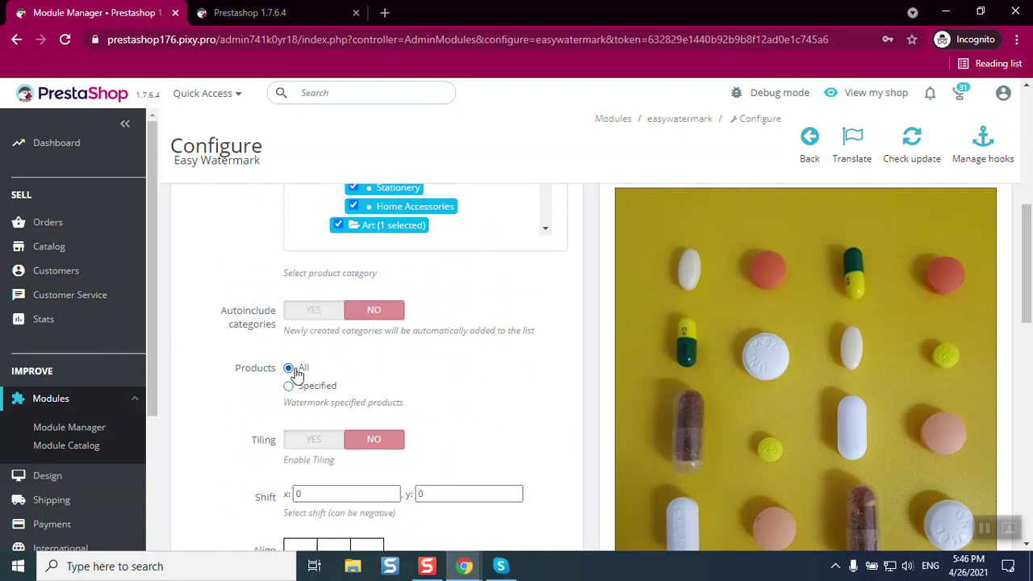
click(308, 439)
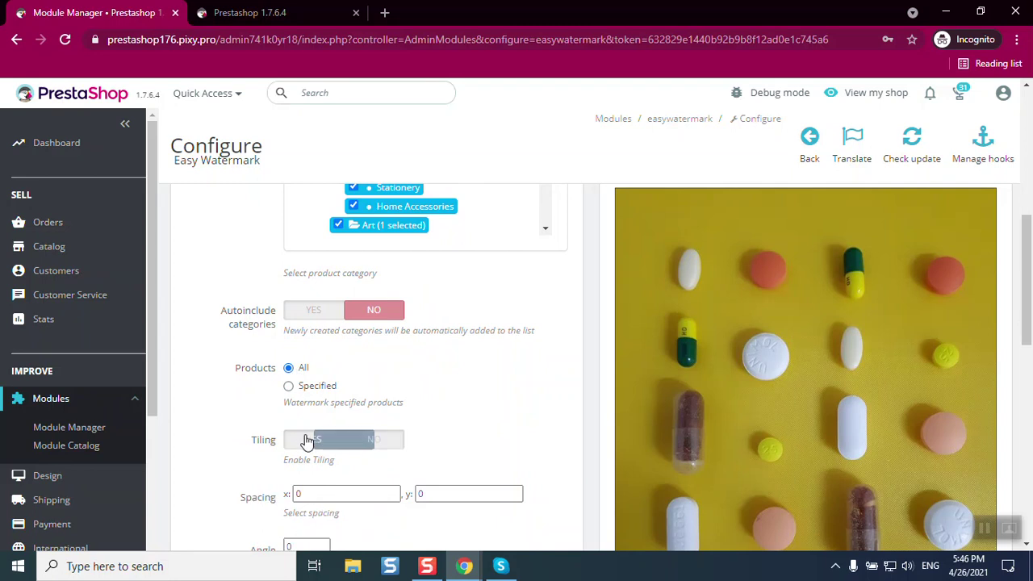
click(374, 438)
- Align the watermark to the centre of the image, with an angle of 45 and an image opacity of 70
scroll(468, 390, down, 2)
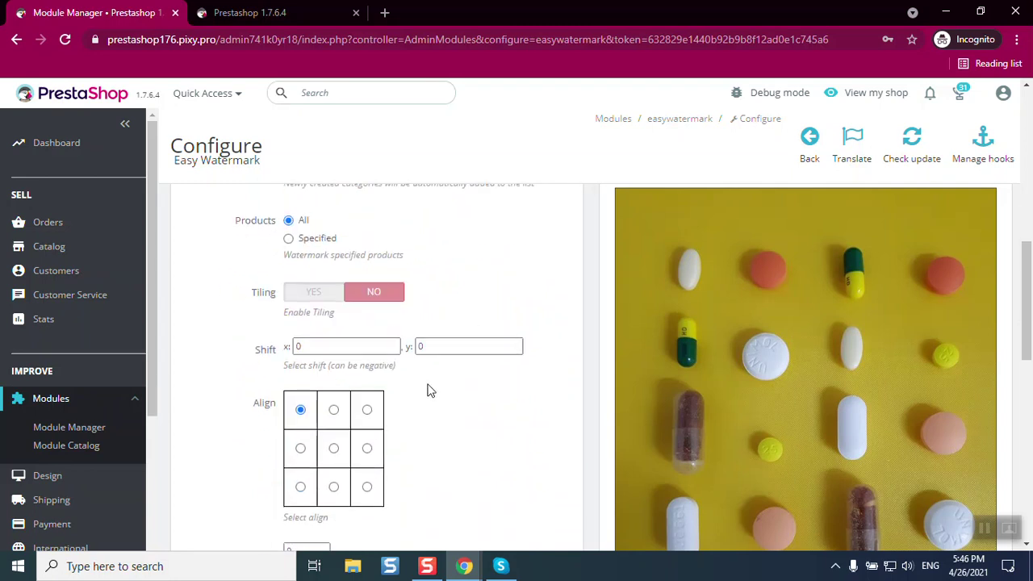
click(334, 444)
scroll(335, 446, down, 2)
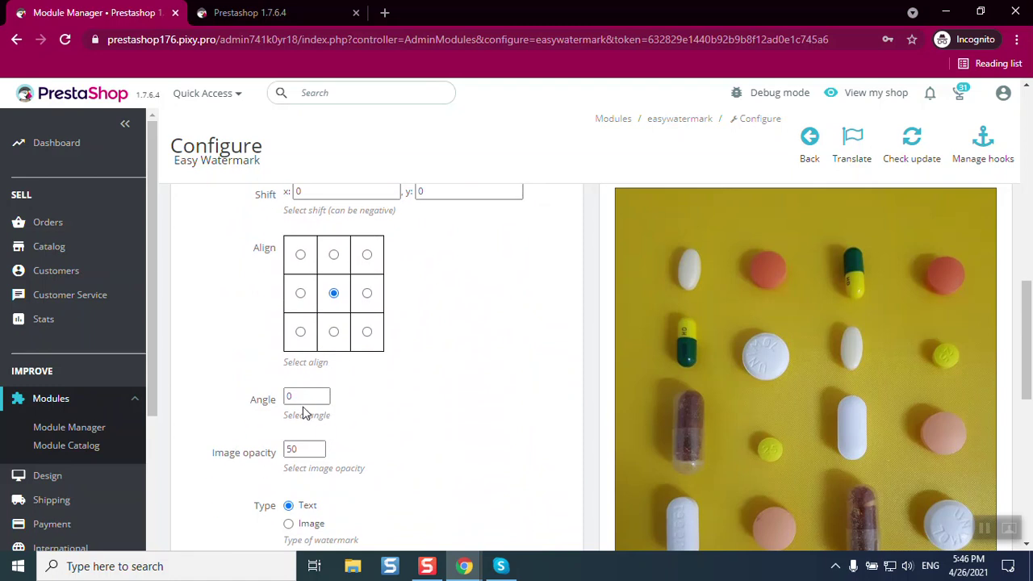
double_click(304, 398)
double_click(299, 446)
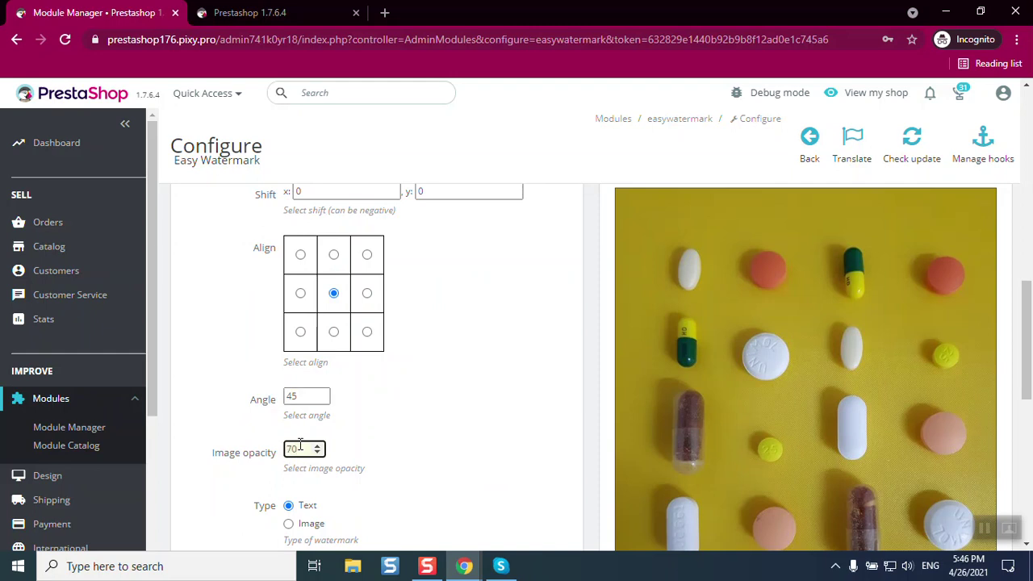
- Set the watermark text to "Text" and its text color to black (#000000)
scroll(350, 378, down, 2)
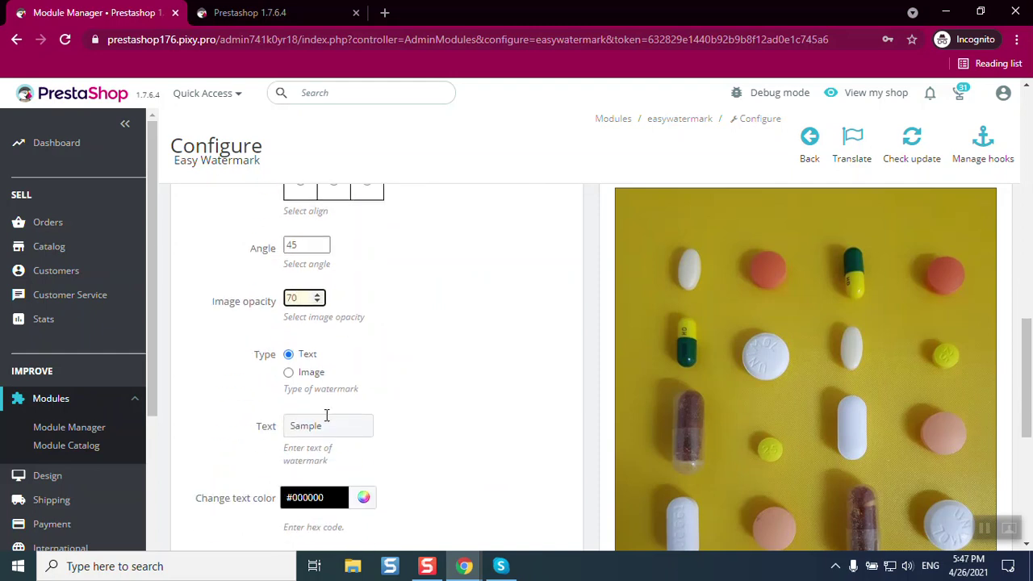
drag(327, 426, 256, 426)
text(Tex)
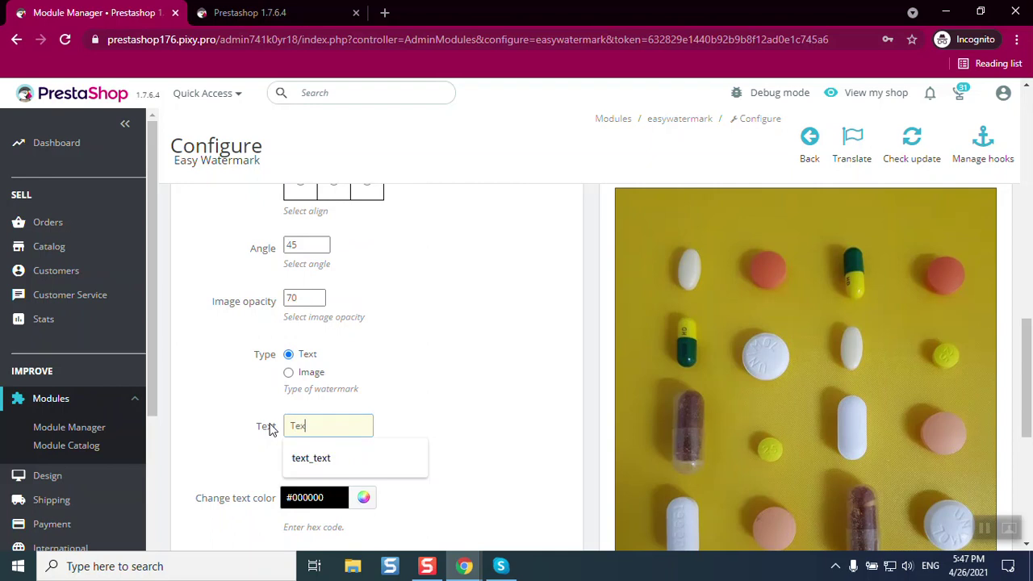
text(t)
scroll(393, 390, down, 2)
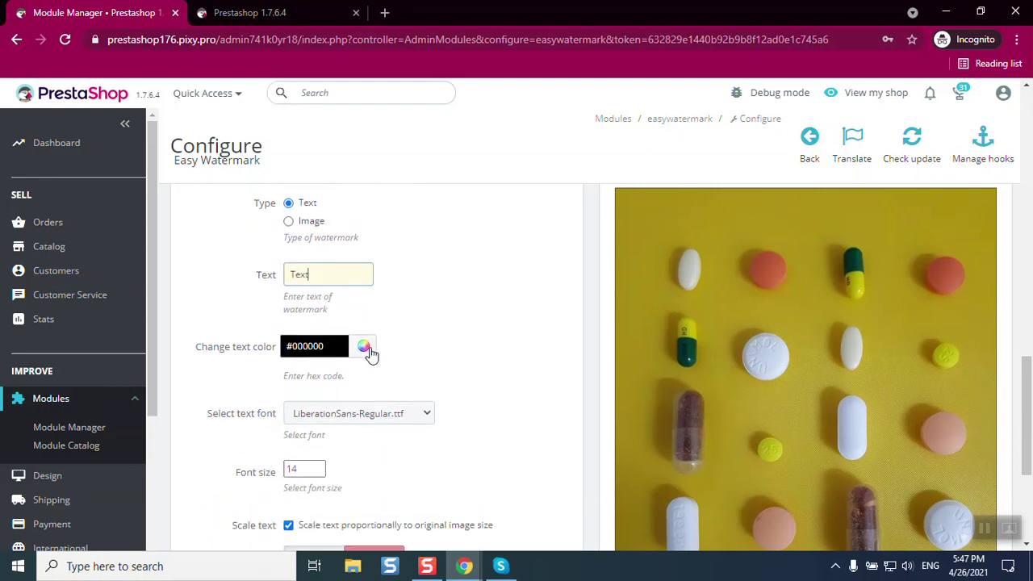
click(365, 347)
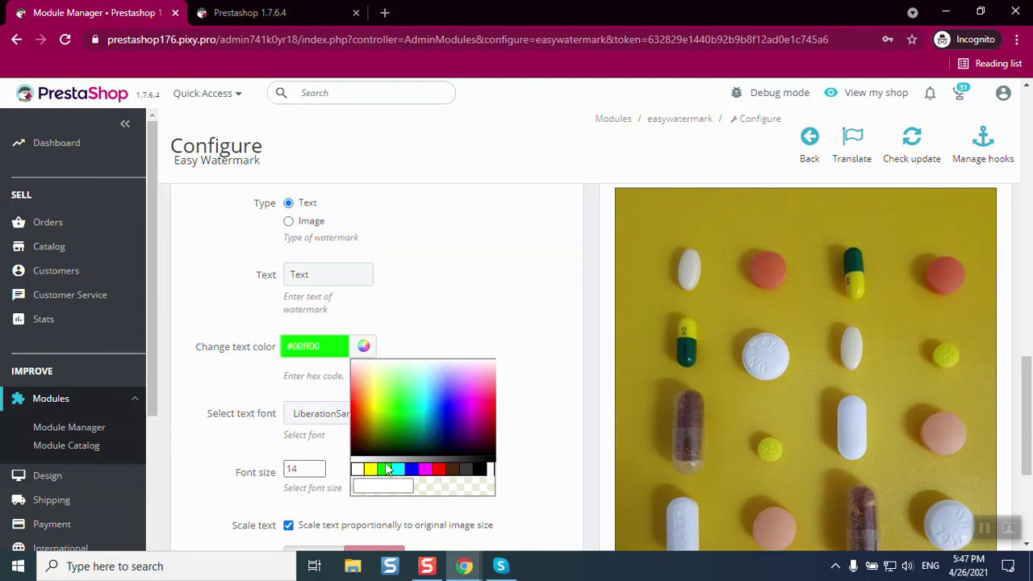
click(482, 467)
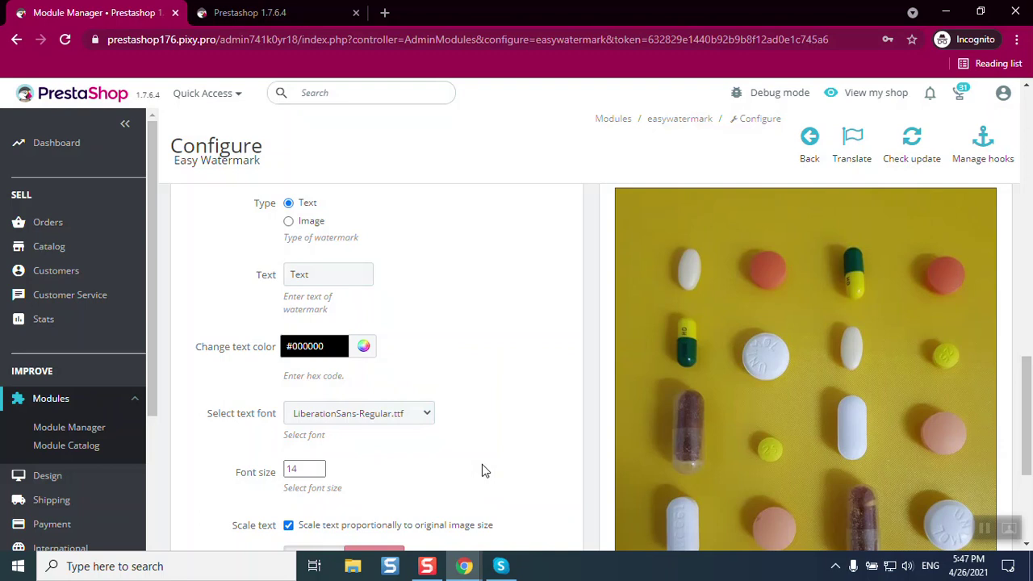
- Set the watermark text font to LiberationSans-Bold.ttf and the font size to 80
click(413, 415)
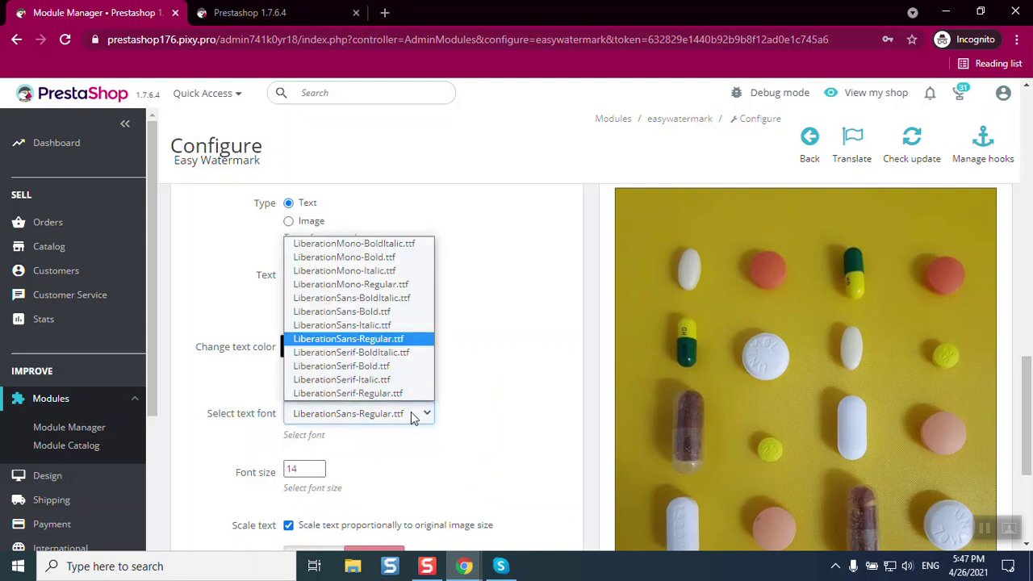
click(419, 311)
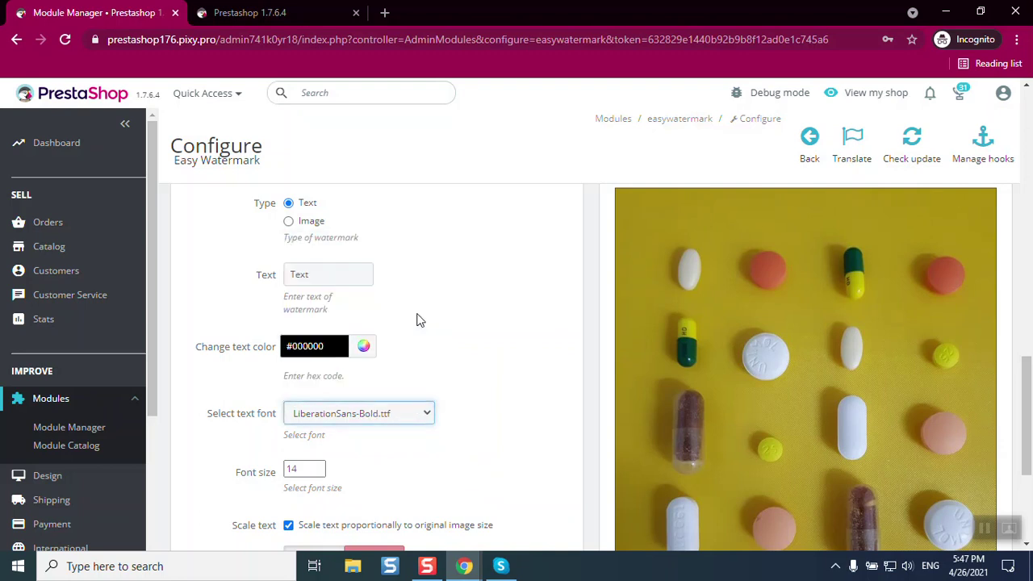
click(304, 468)
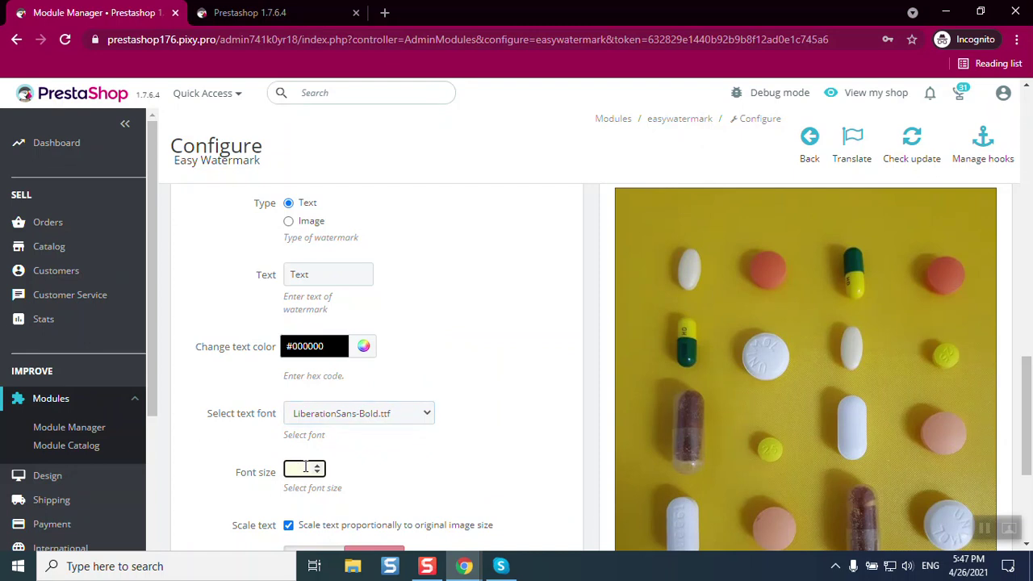
- Try enabling image protection and override regeneration, returning both options to No
drag(1026, 358, 1025, 394)
click(328, 418)
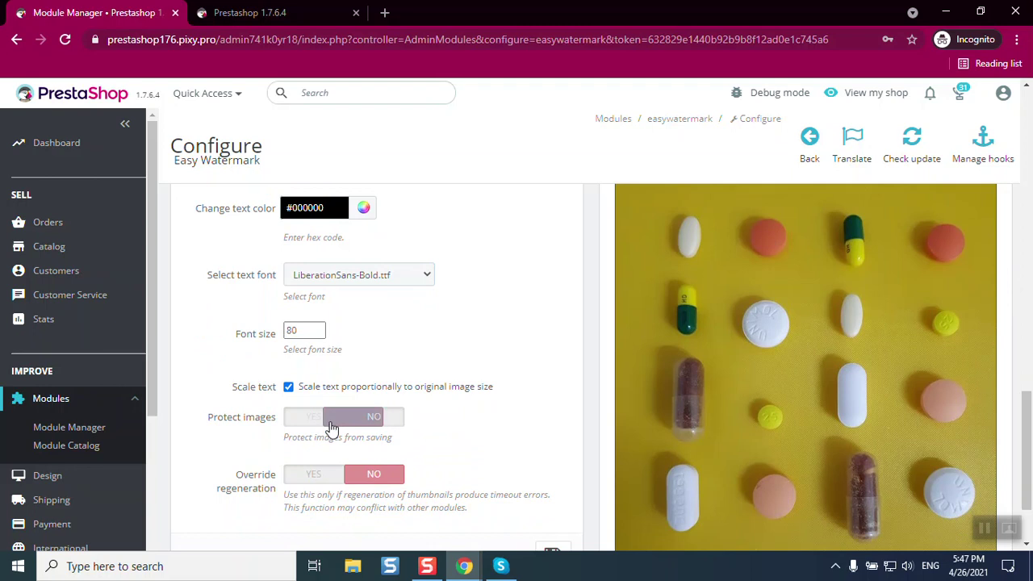
click(370, 420)
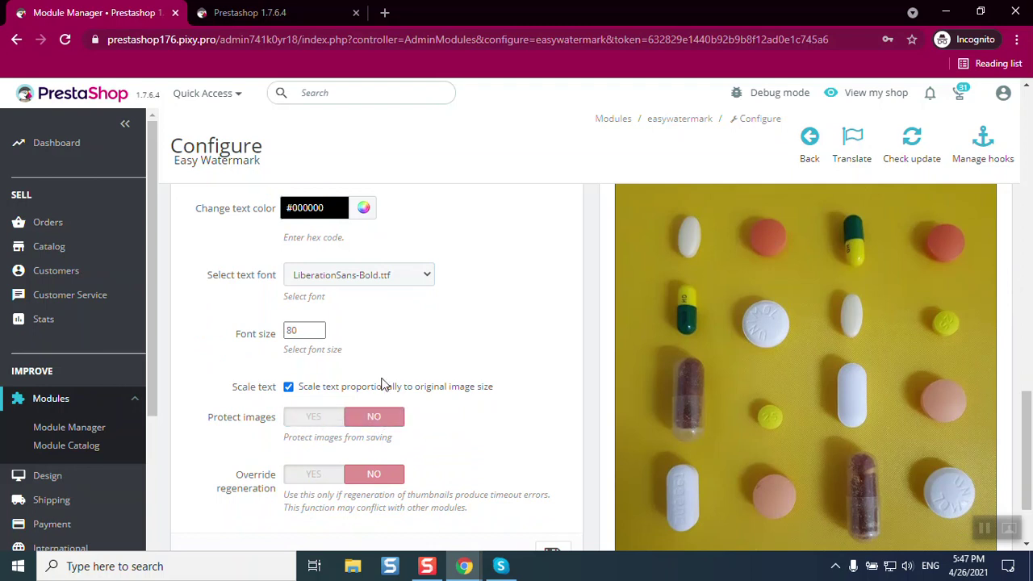
click(314, 476)
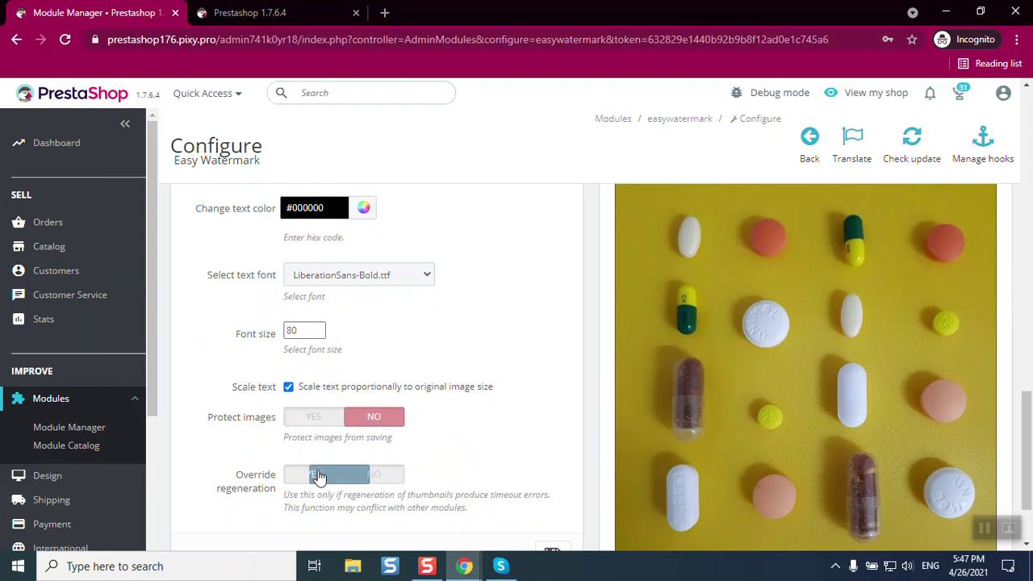
click(382, 476)
- Save the Easy Watermark module settings
scroll(610, 385, down, 1)
click(552, 482)
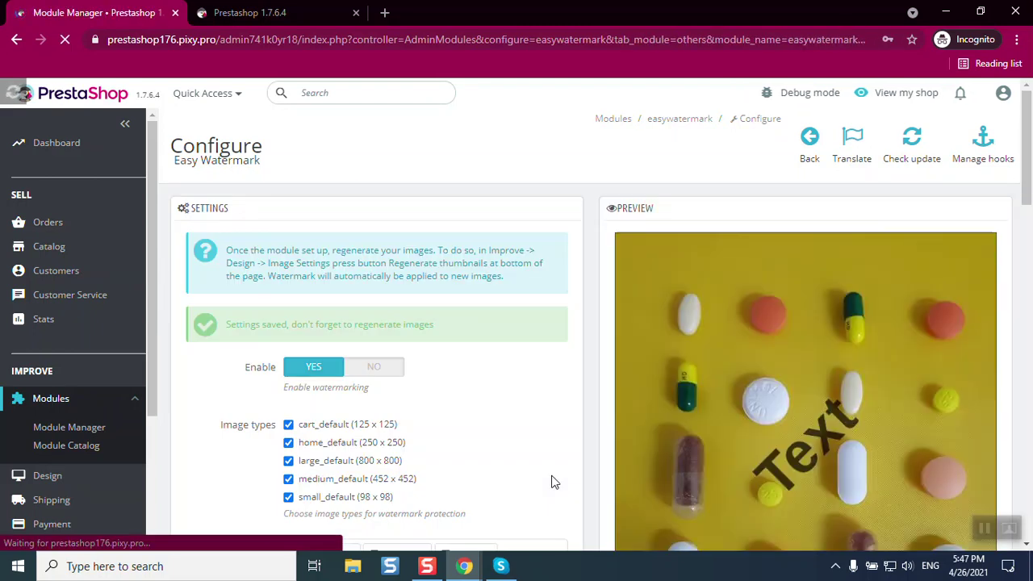
- Change the watermark type from text to Image
scroll(997, 234, down, 4)
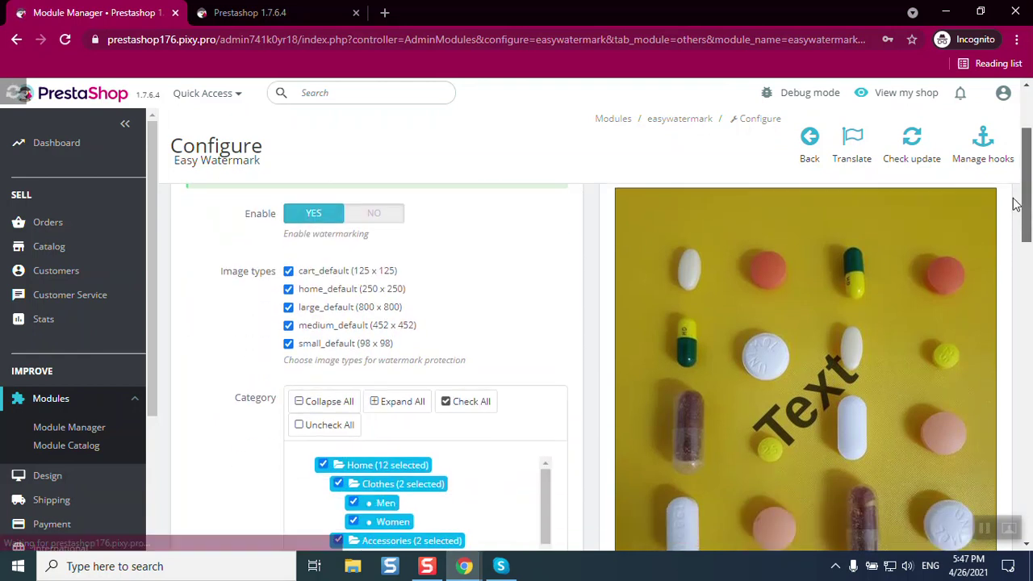
scroll(997, 234, down, 8)
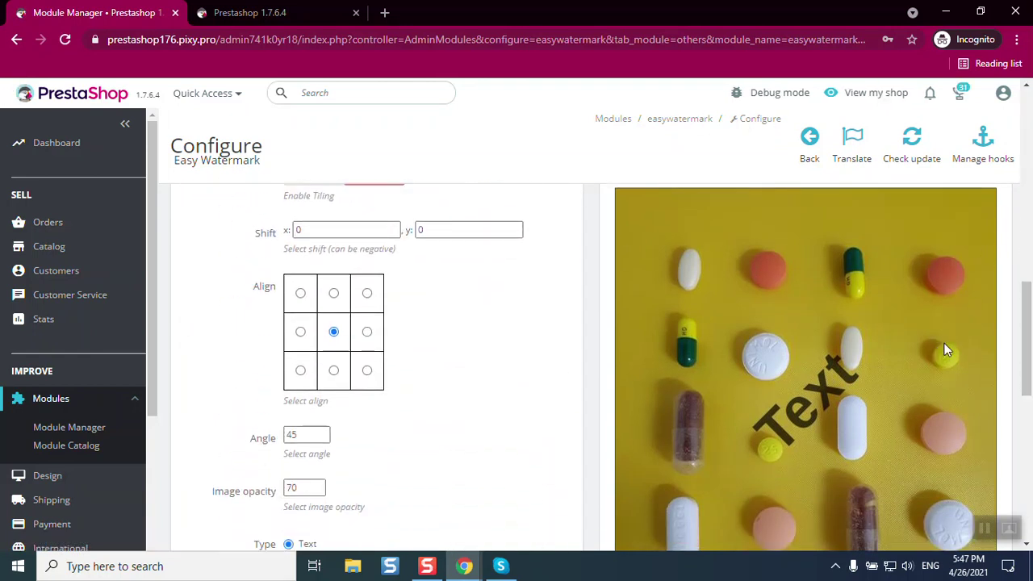
scroll(1025, 302, down, 2)
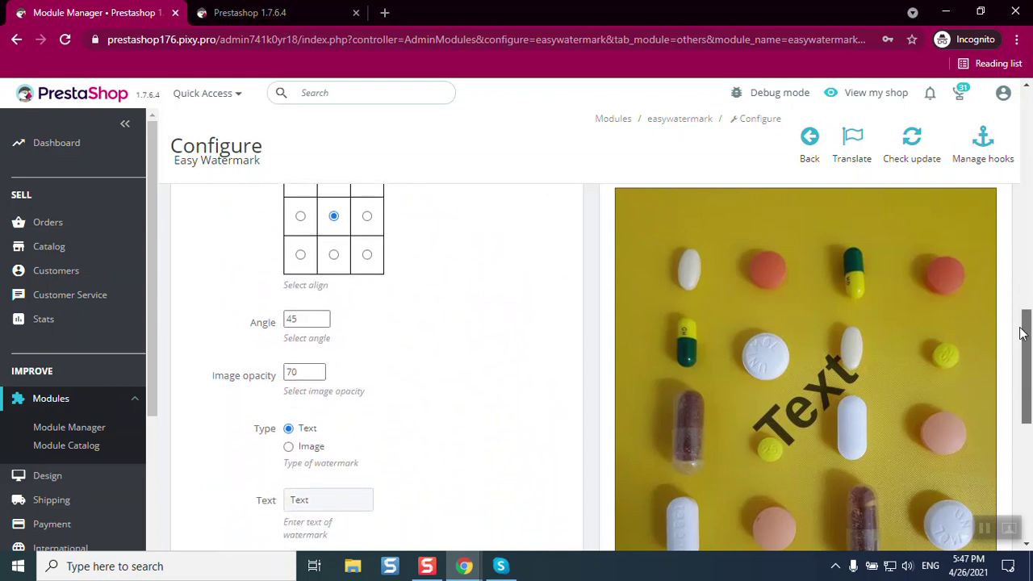
click(289, 435)
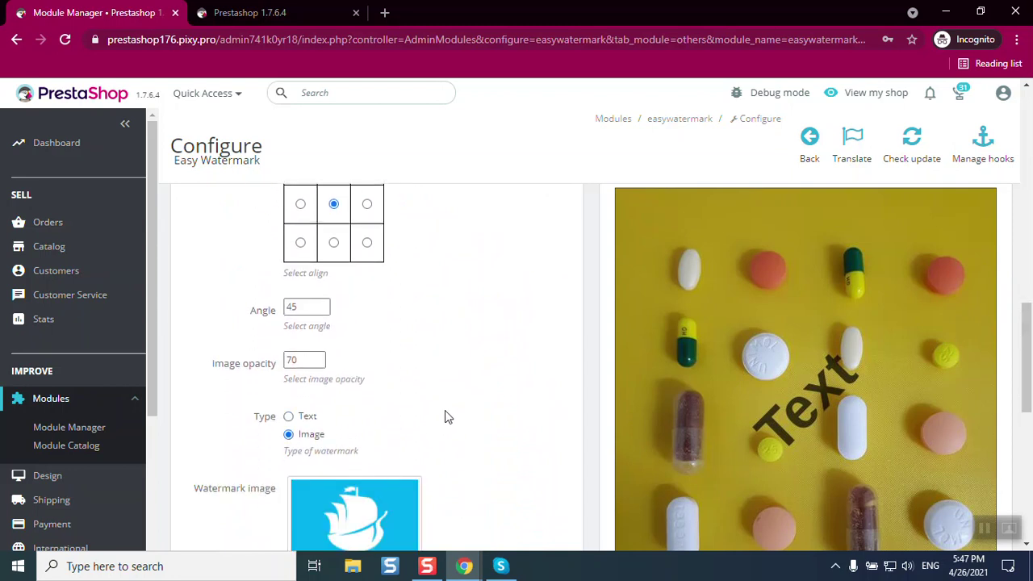
- Upload logo.png as the watermark image and save the module settings
scroll(1010, 364, down, 2)
scroll(1011, 365, down, 1)
click(410, 436)
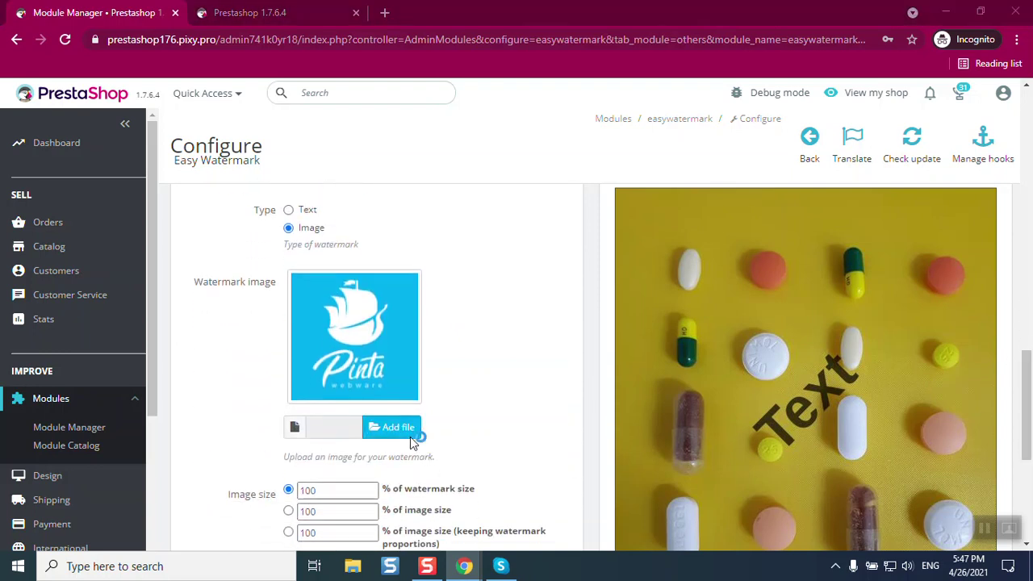
double_click(299, 154)
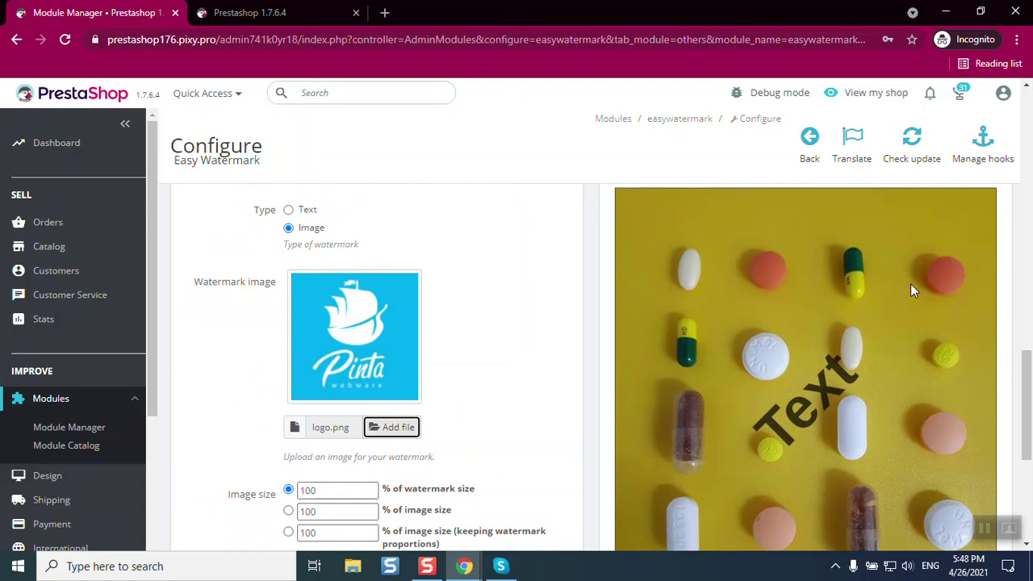
scroll(1028, 352, down, 5)
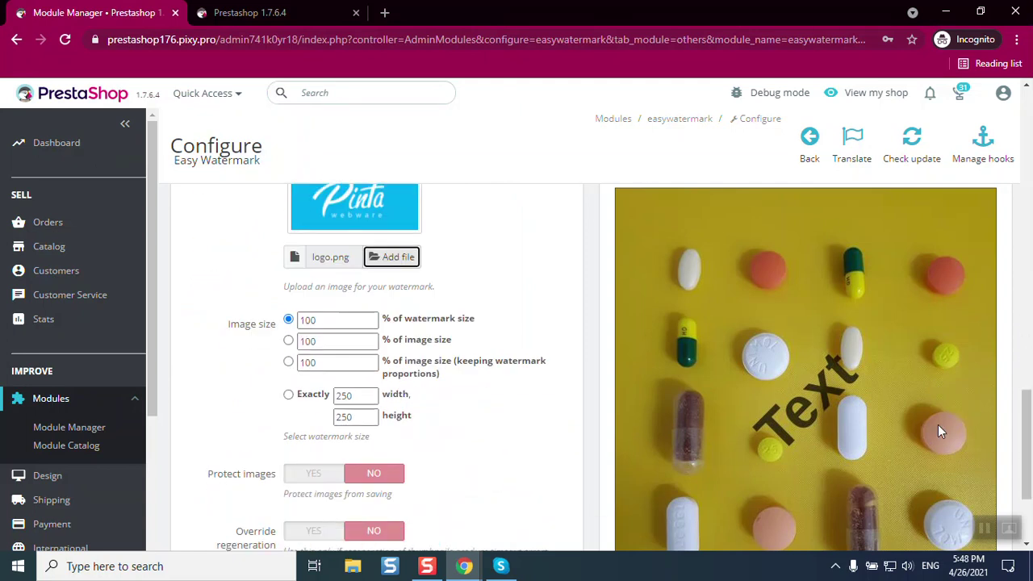
click(557, 453)
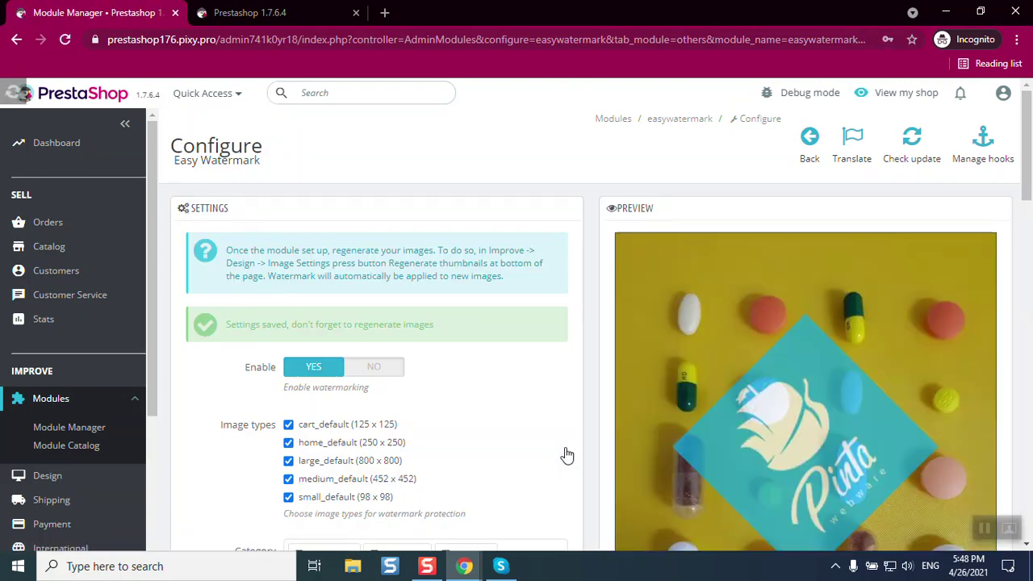
- Enable tiling for the image watermark in the Easy Watermark settings
scroll(807, 403, down, 2)
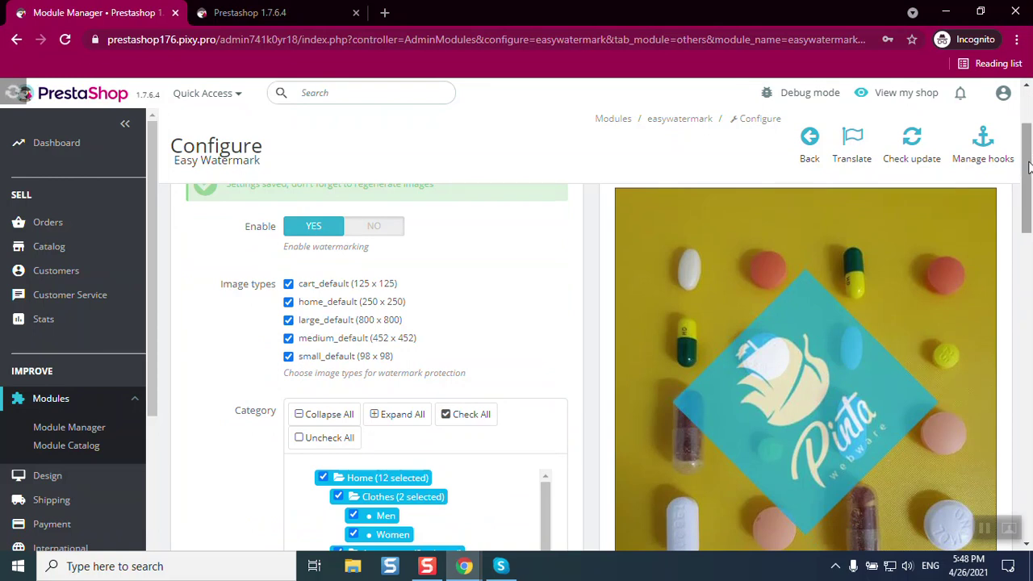
scroll(1023, 182, down, 1)
drag(1023, 183, 1023, 191)
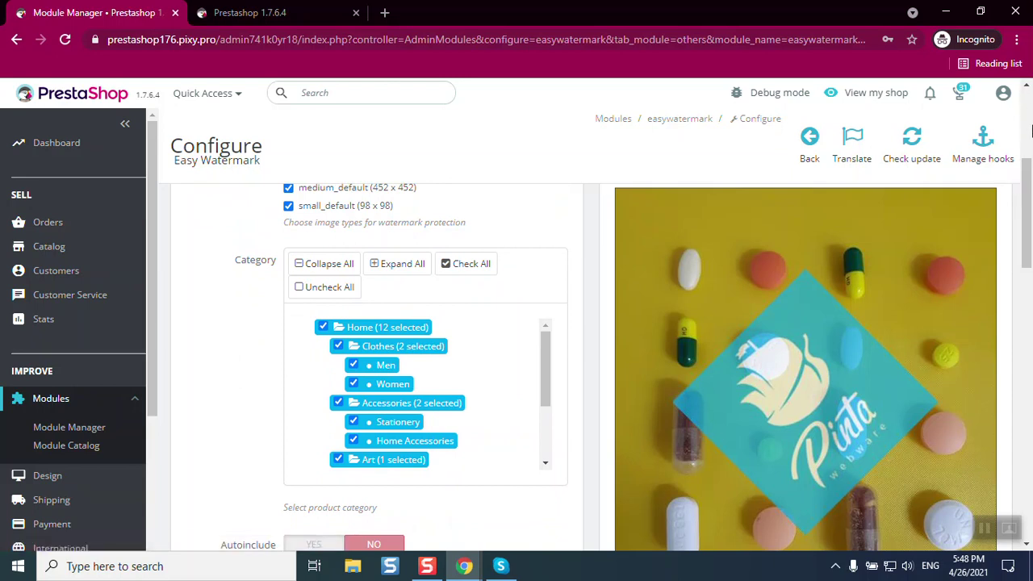
drag(1030, 177, 1013, 223)
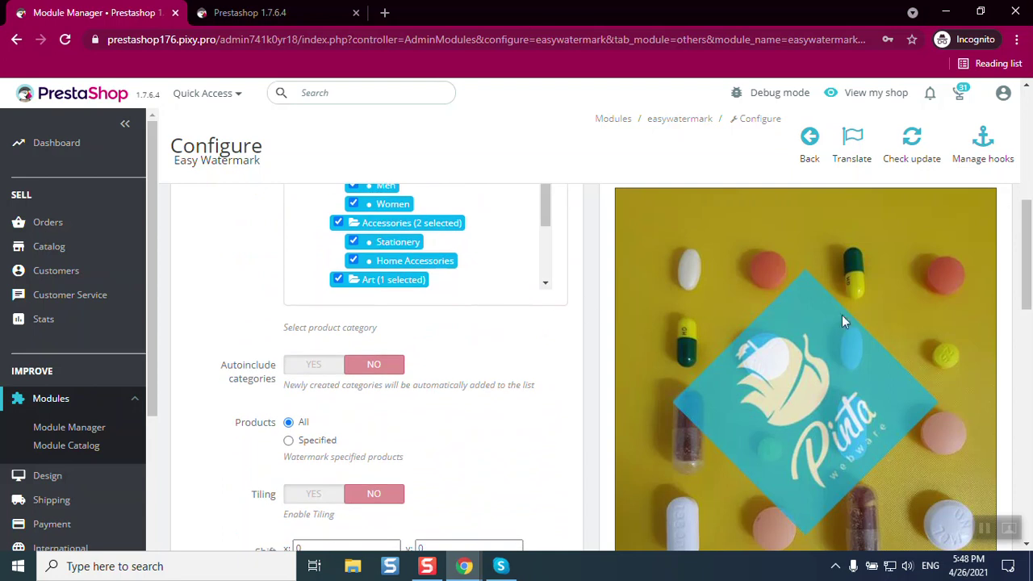
click(314, 499)
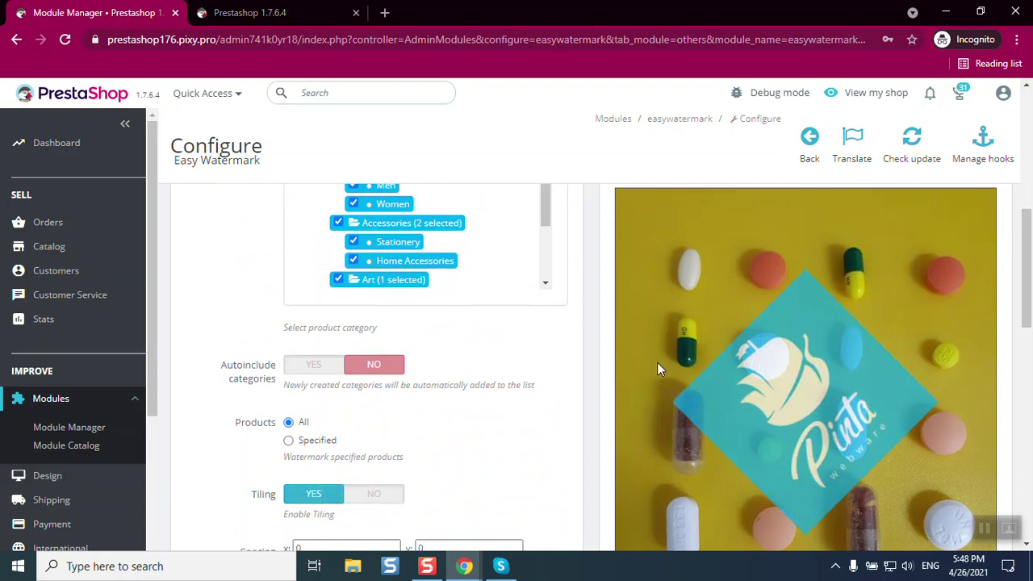
- Set the watermark tile spacing to x 10 and y 10, and save the settings
drag(1023, 234, 1007, 284)
click(315, 323)
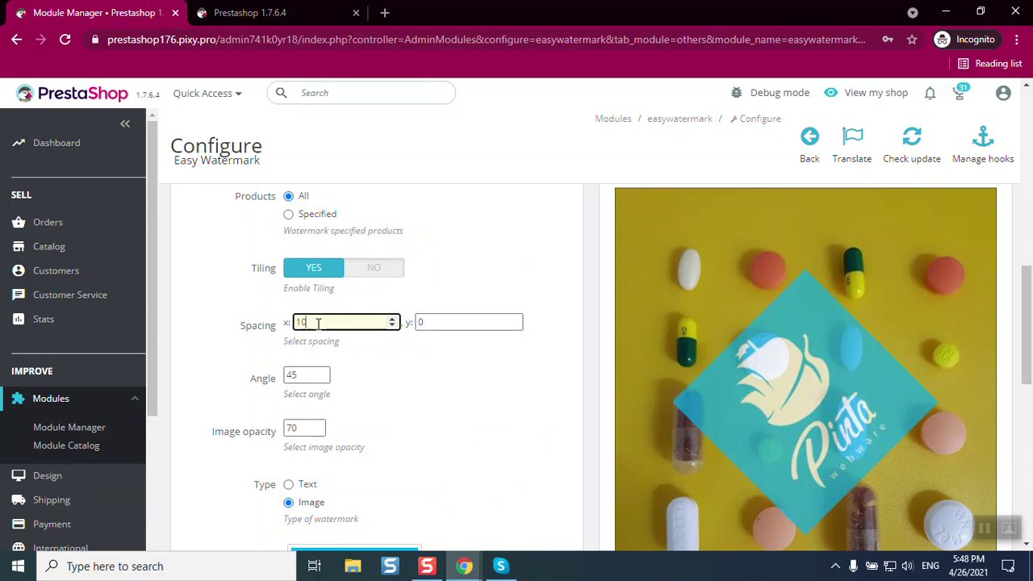
text(10)
click(438, 321)
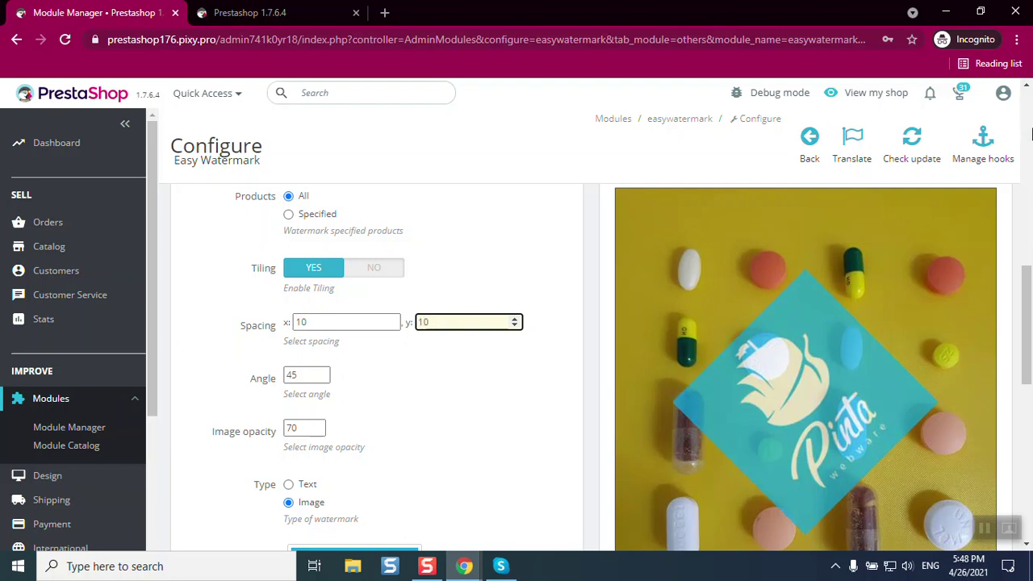
drag(1027, 326, 1019, 425)
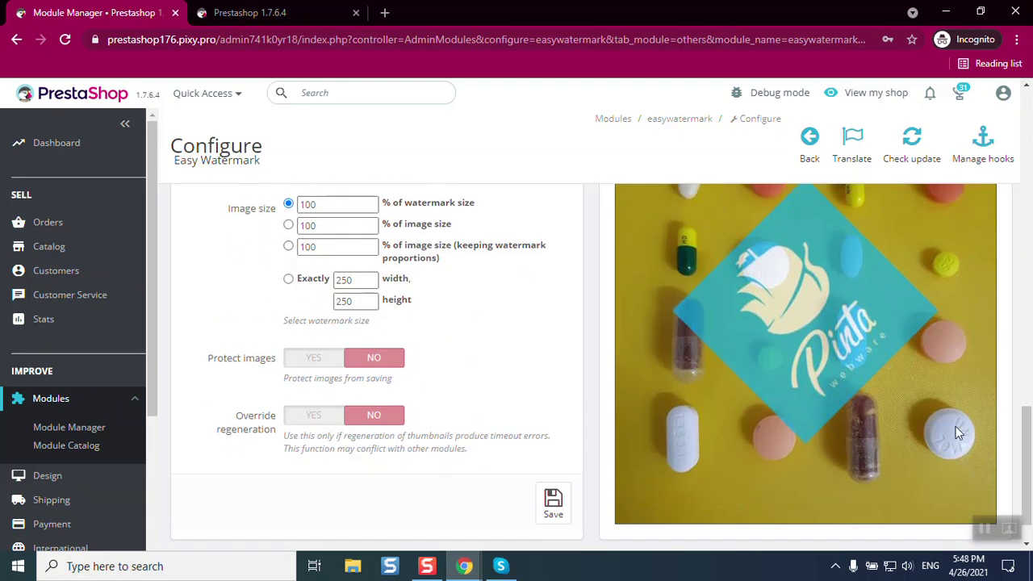
click(553, 502)
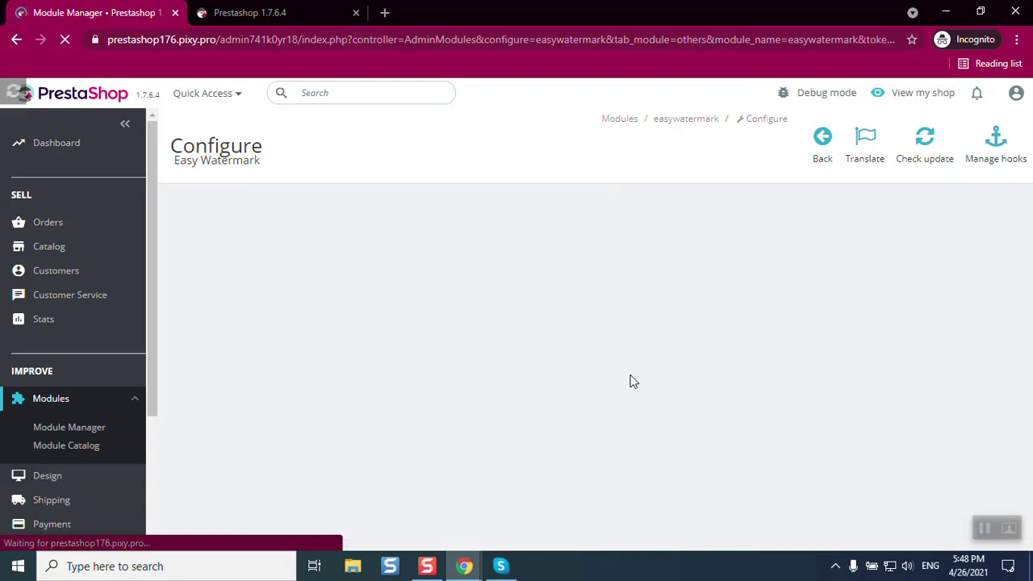
- Set the watermark tile spacing to 0 for both x and y, and save the settings
scroll(1014, 155, down, 2)
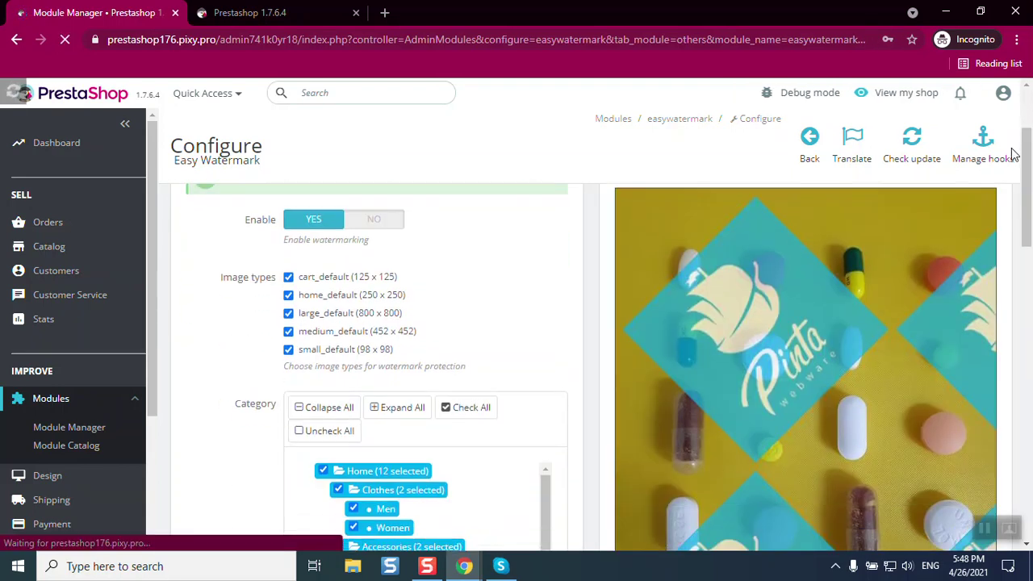
scroll(1014, 155, down, 3)
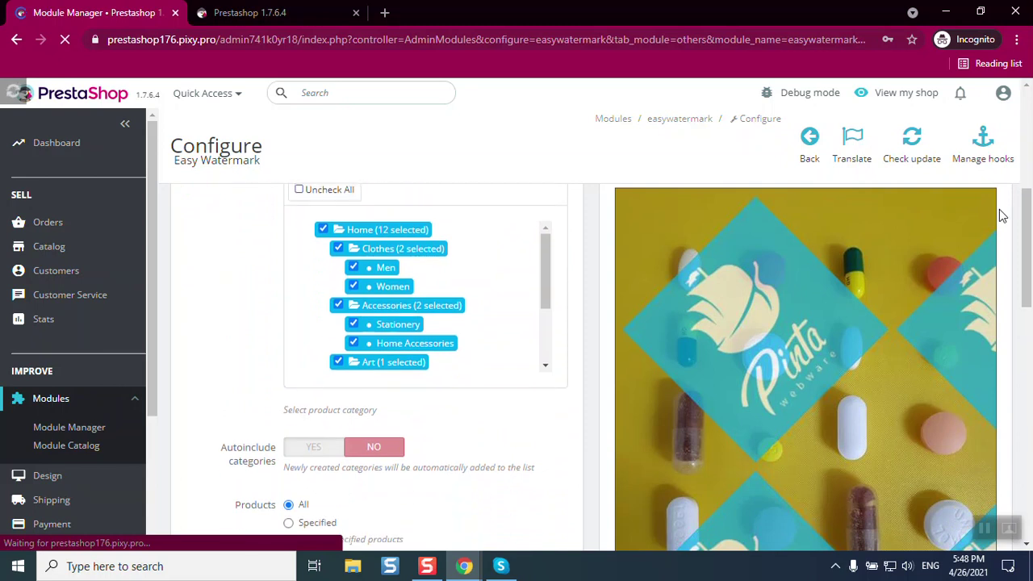
scroll(1002, 215, down, 2)
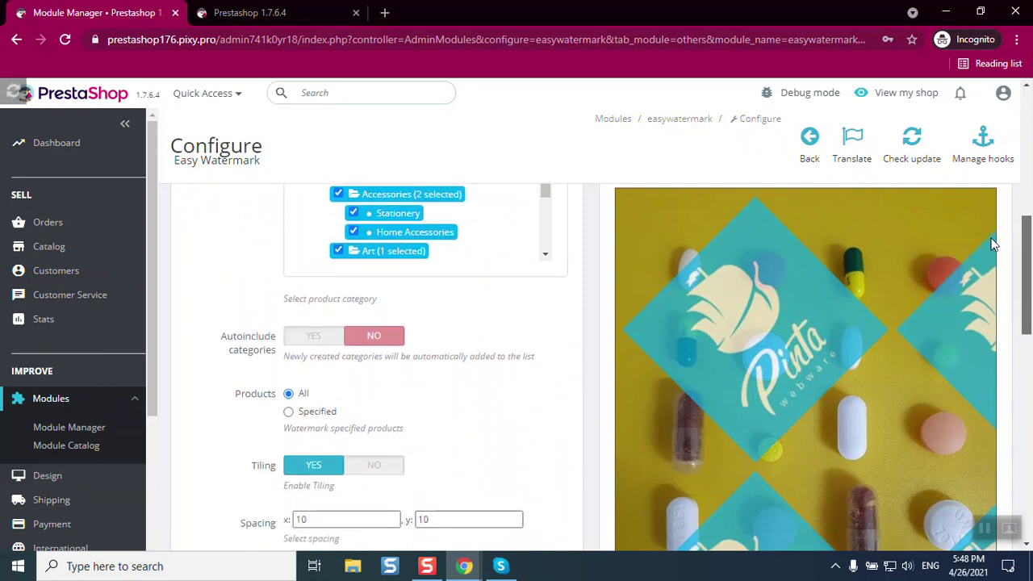
scroll(990, 249, down, 1)
double_click(349, 446)
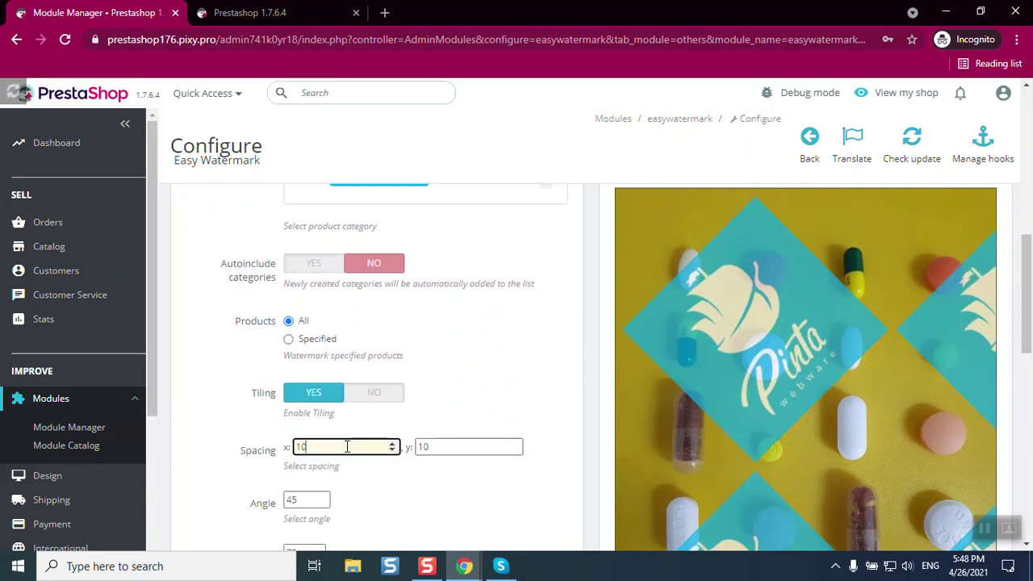
text(0)
click(466, 445)
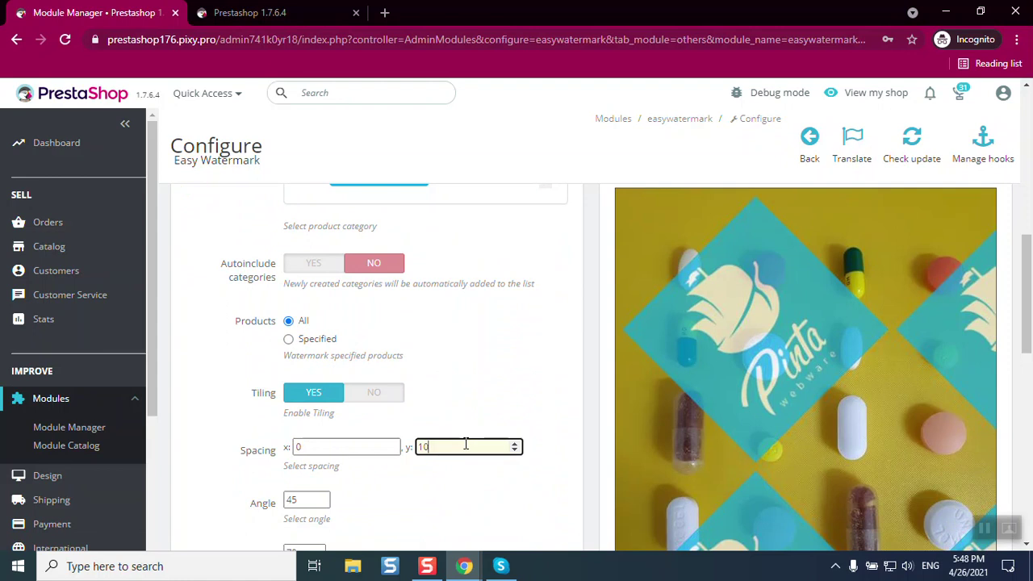
text(0)
scroll(807, 388, down, 10)
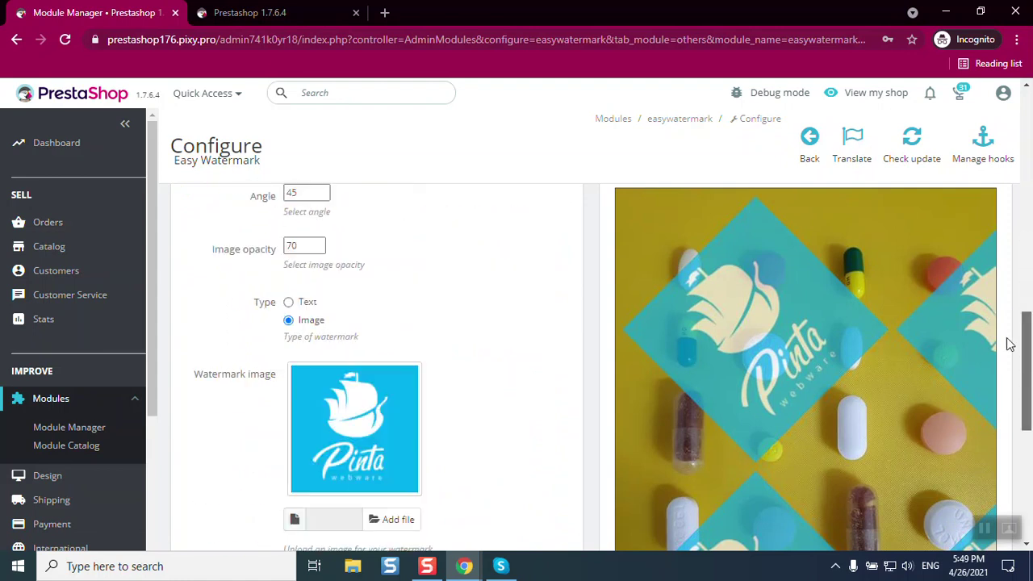
click(553, 475)
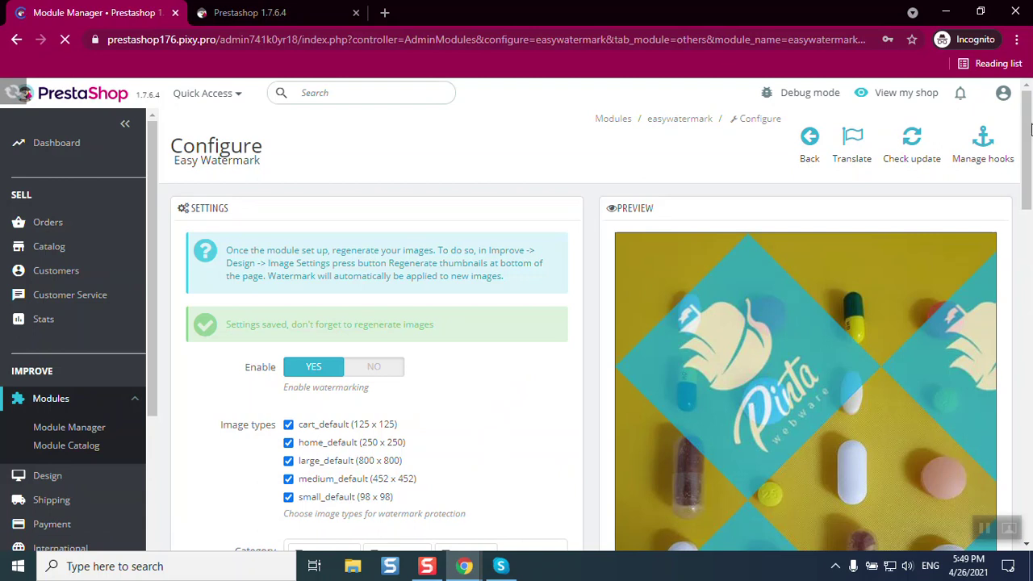
- Set the watermark angle to 0 and save the module settings
scroll(978, 218, down, 5)
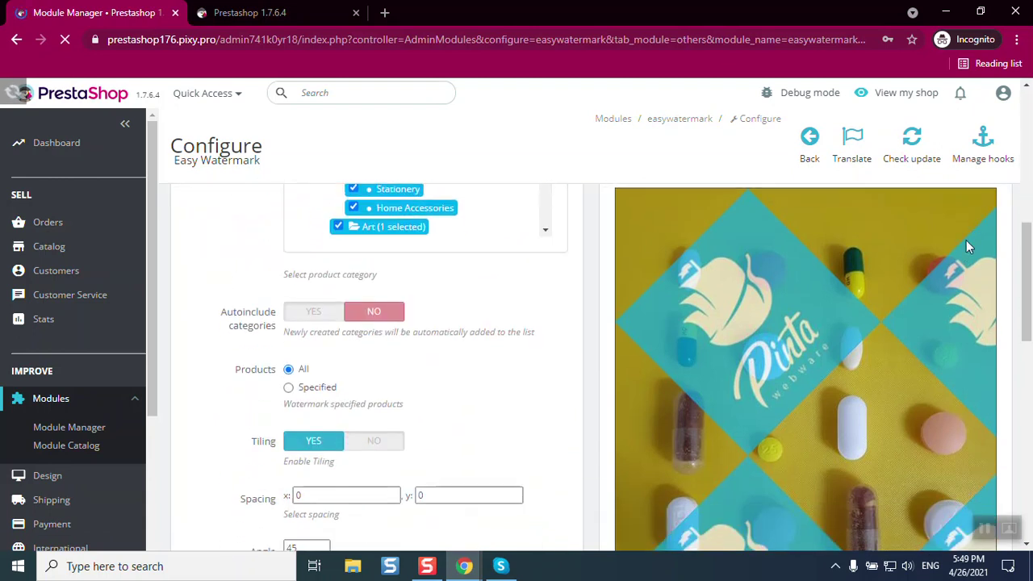
scroll(302, 468, down, 2)
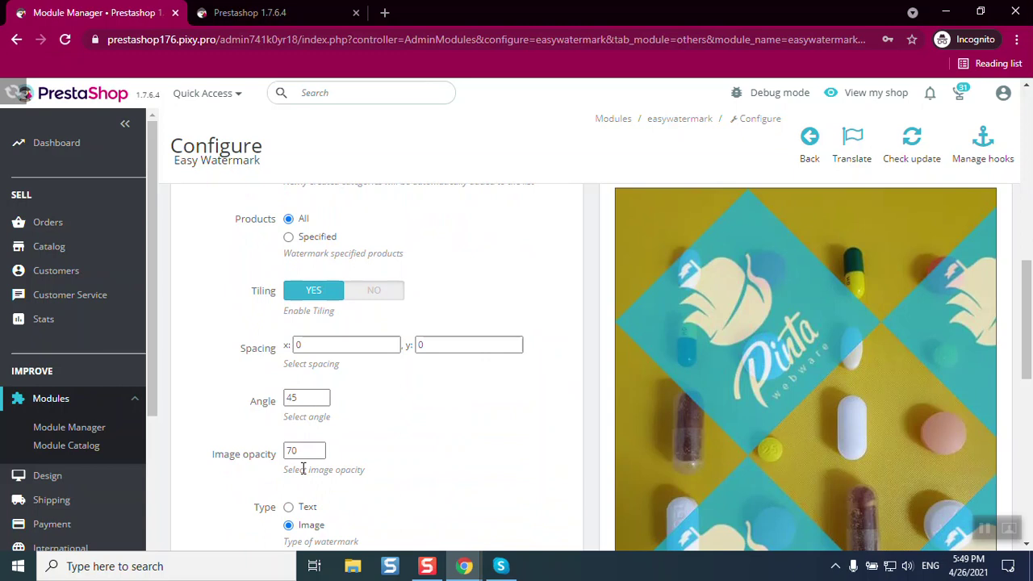
double_click(305, 415)
click(311, 399)
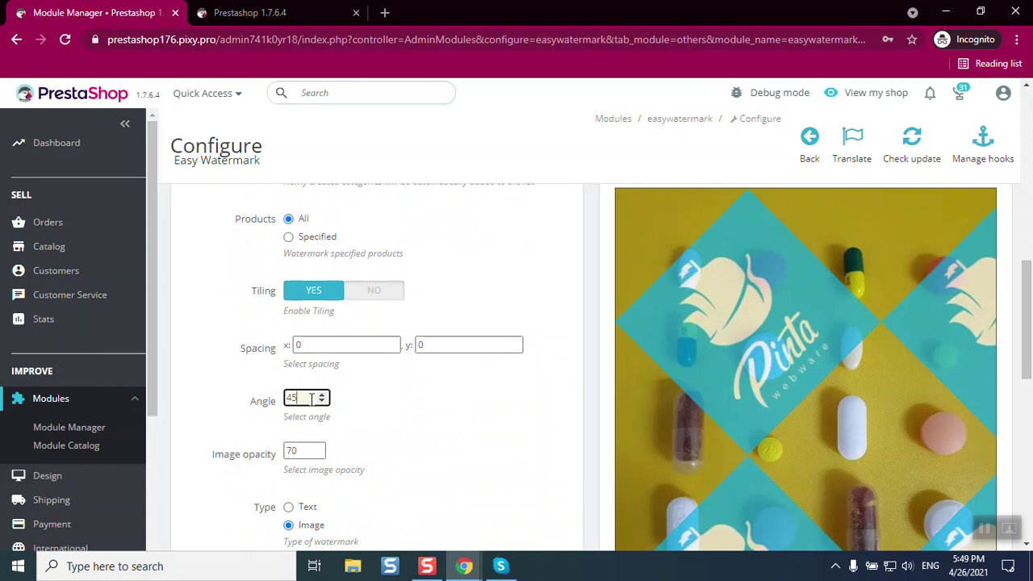
text(0)
drag(1027, 263, 1026, 426)
click(565, 462)
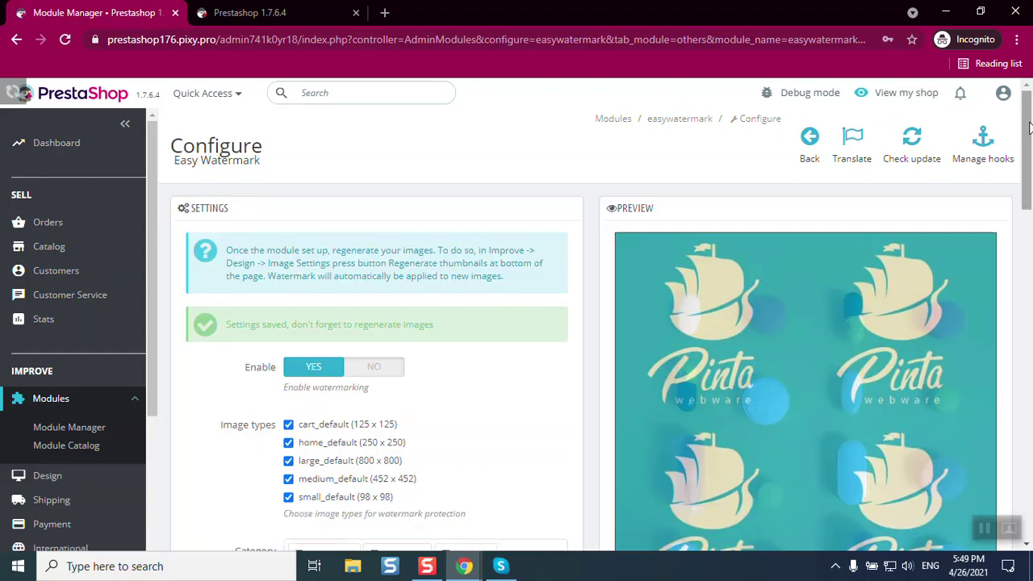
- Change the watermark type from Image to Text and save the module settings
scroll(998, 208, down, 4)
scroll(998, 208, down, 4)
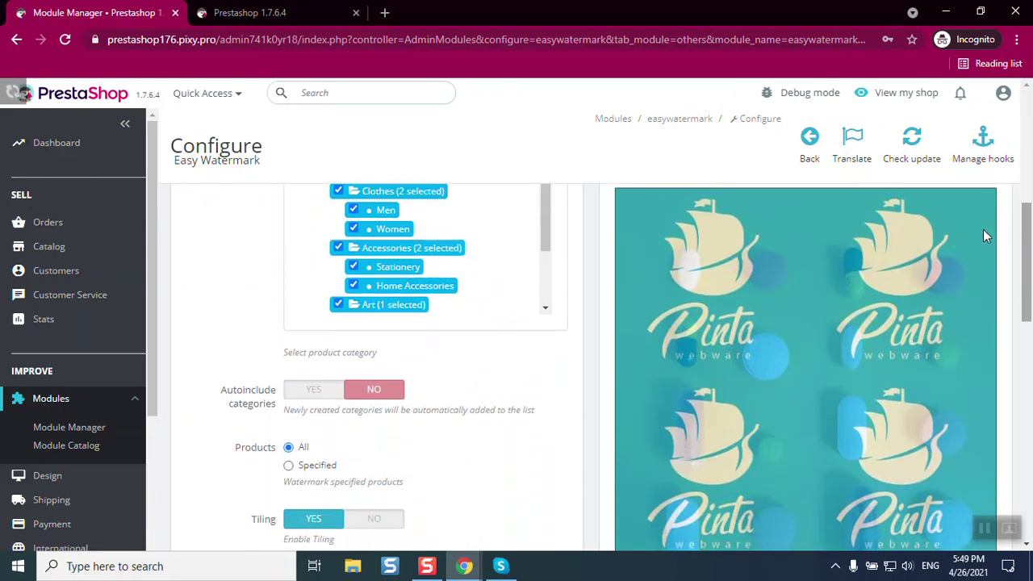
scroll(960, 294, down, 1)
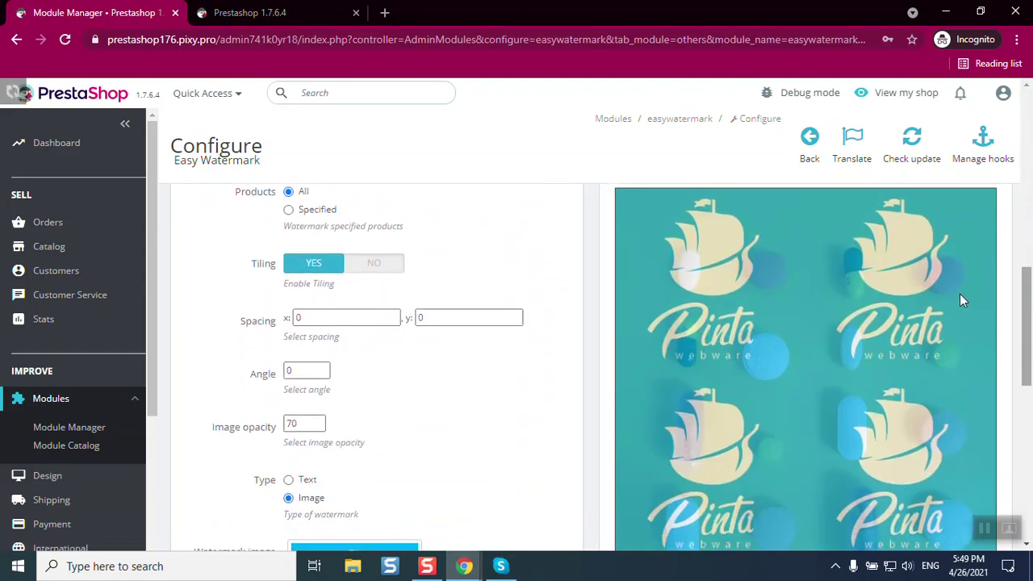
scroll(968, 279, up, 2)
scroll(977, 258, up, 3)
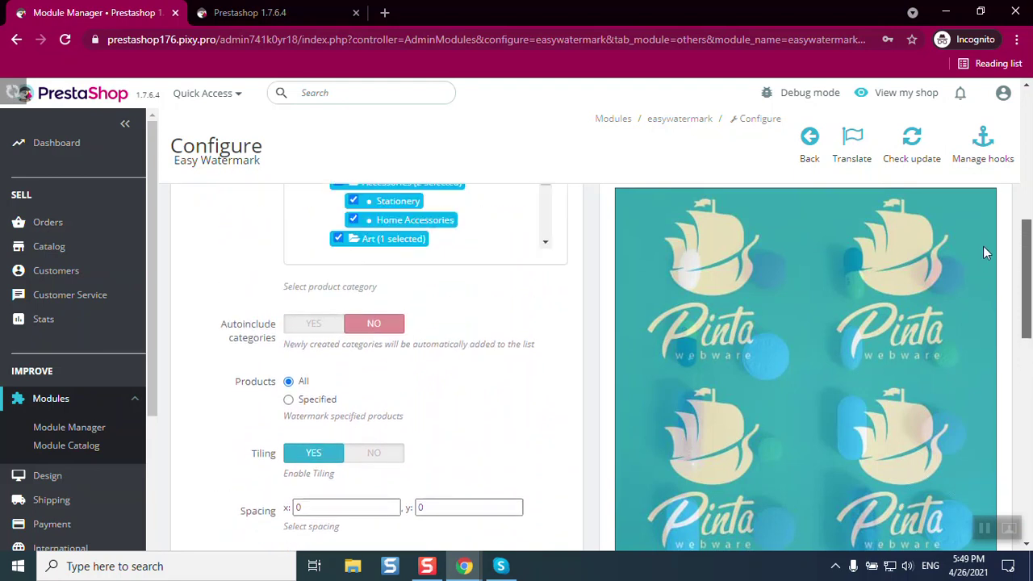
scroll(979, 249, down, 5)
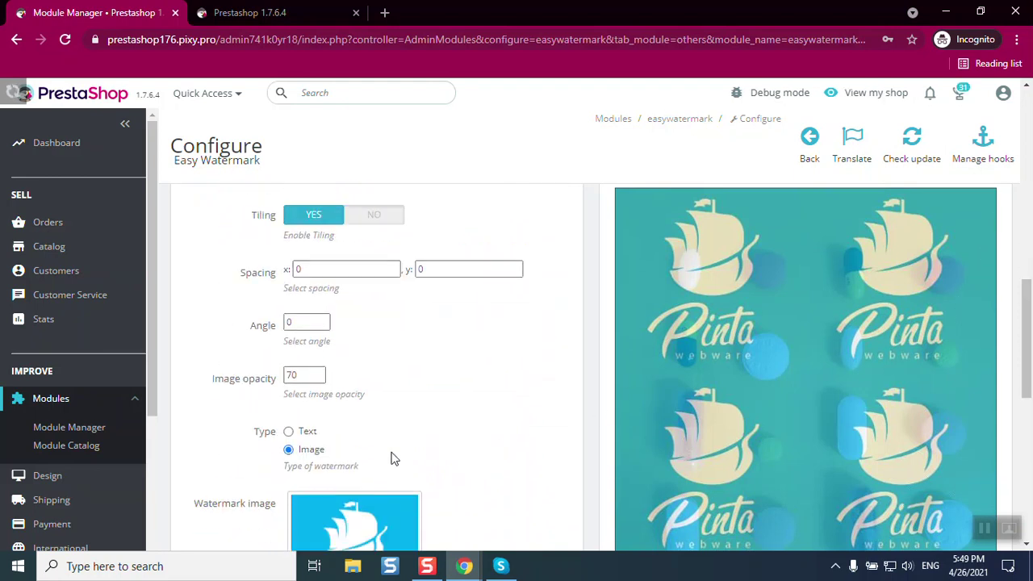
click(311, 432)
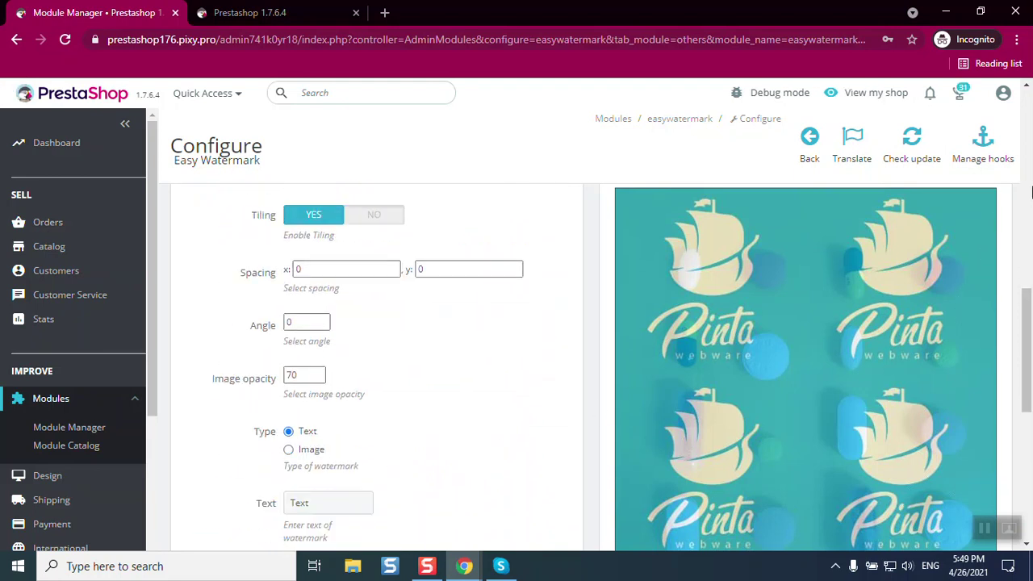
drag(1015, 301, 968, 454)
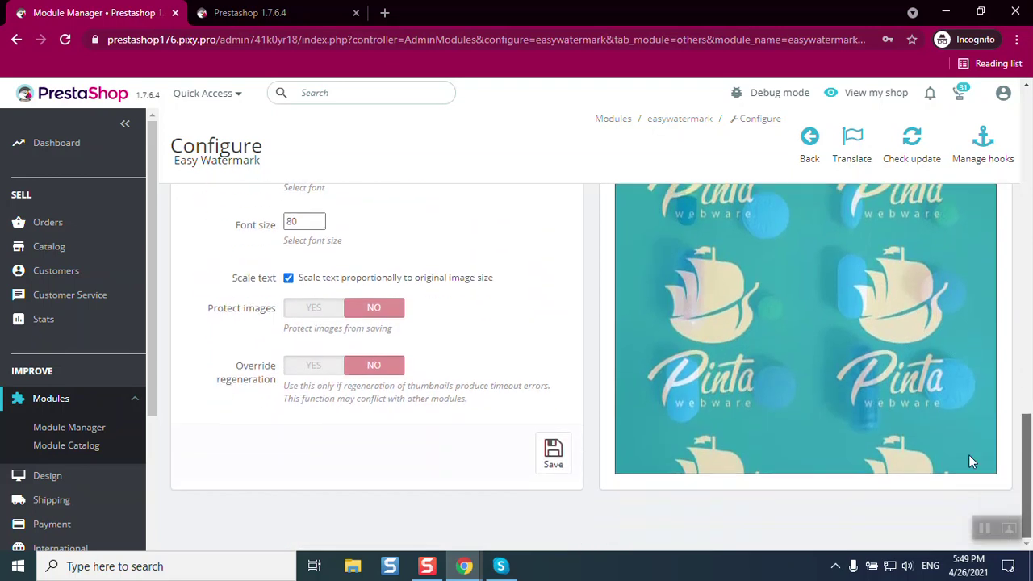
click(564, 469)
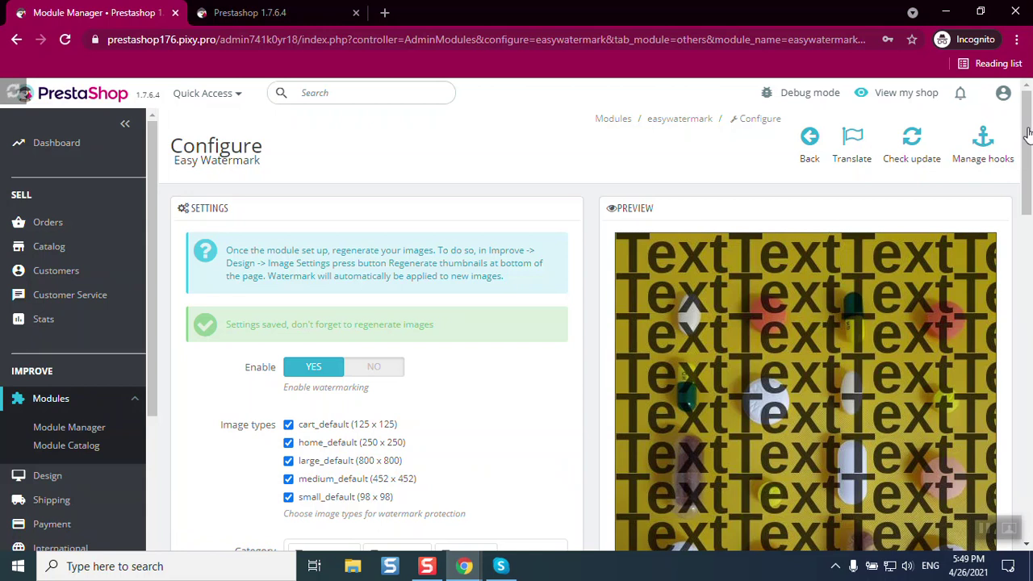
- Open the store's Image Settings page from the Design section
scroll(1028, 133, down, 5)
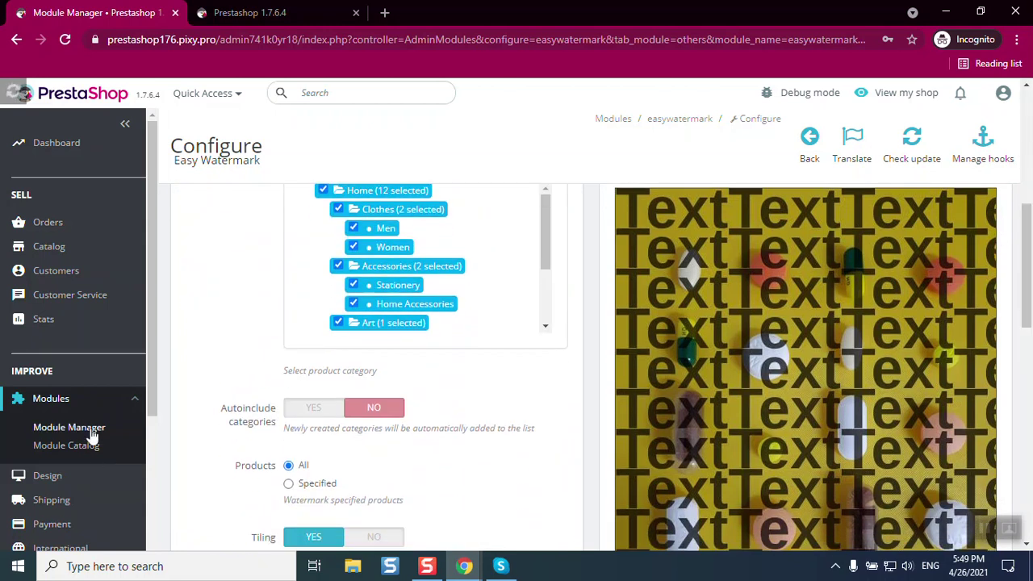
mouse_move(55, 479)
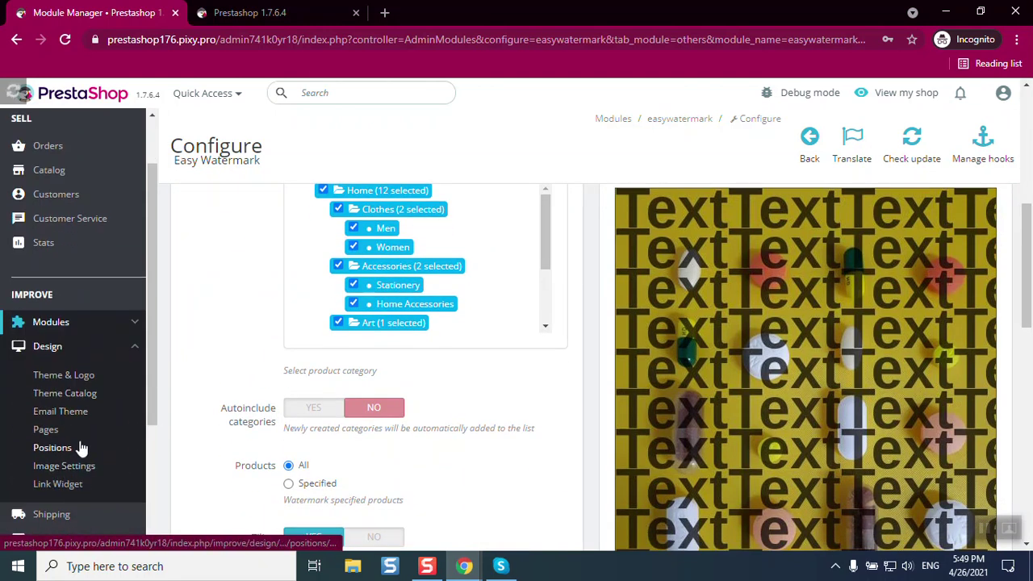
scroll(84, 444, down, 1)
click(91, 393)
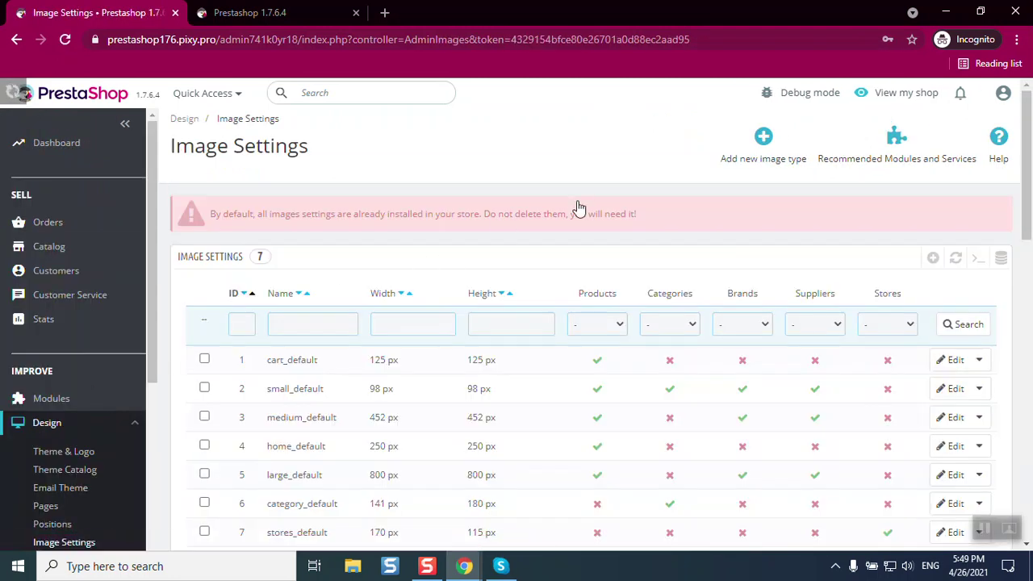
- Regenerate the thumbnails for all existing images and confirm the operation
drag(1028, 123, 922, 443)
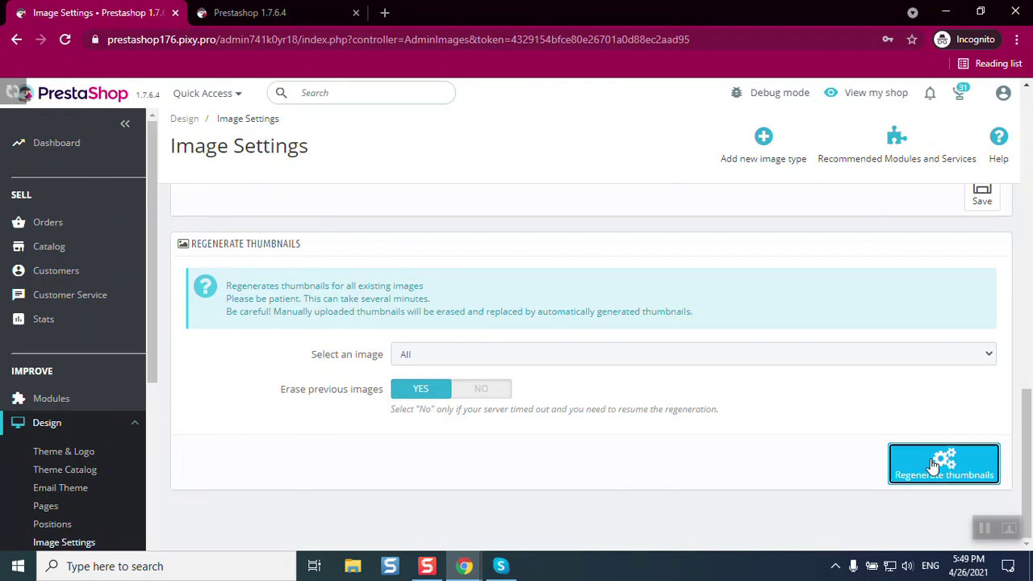
click(937, 461)
click(590, 126)
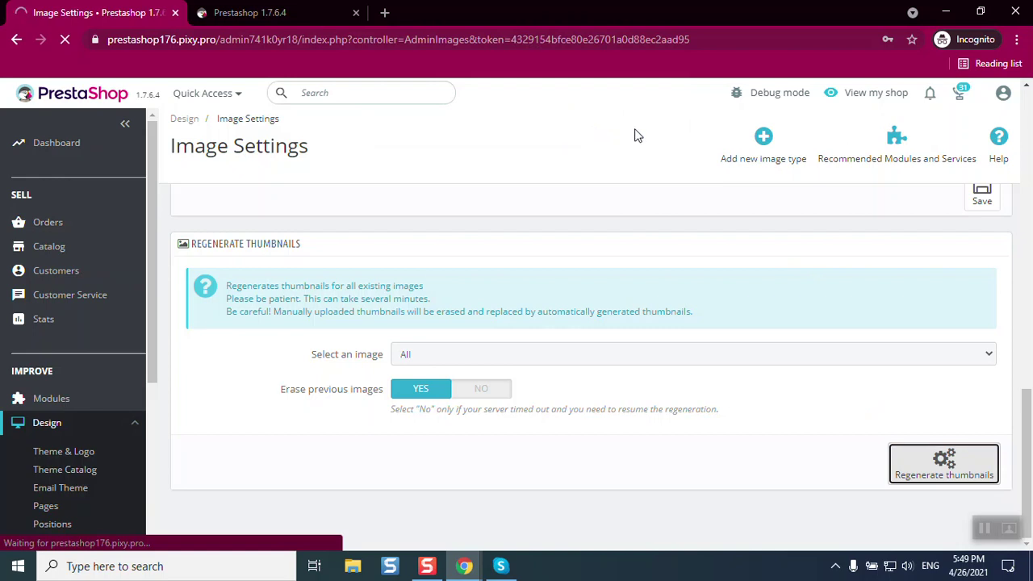
- Close the old storefront page, reopen the shop in a new browser tab, and examine the watermarks on the popular products
click(356, 13)
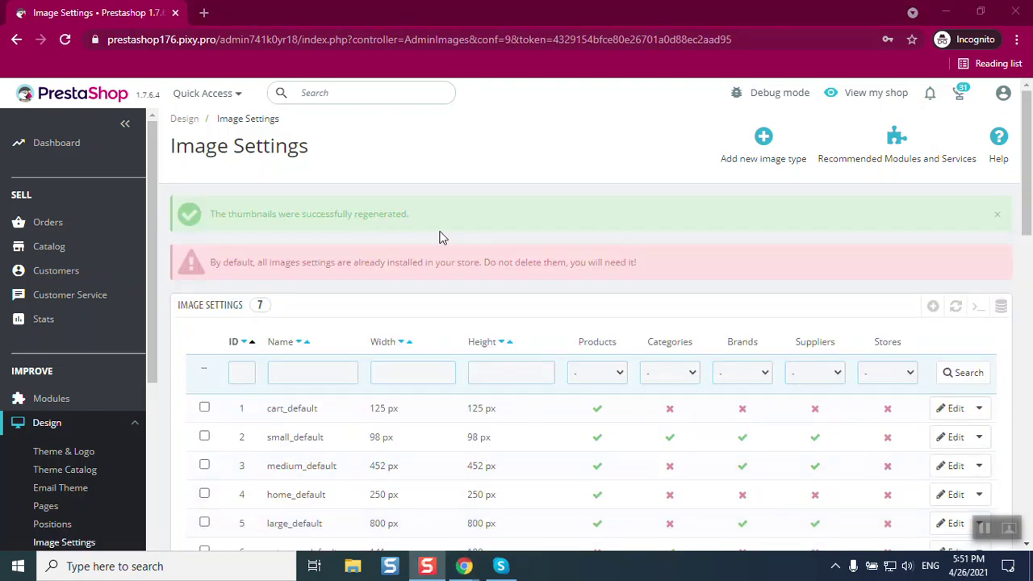
drag(415, 214, 218, 229)
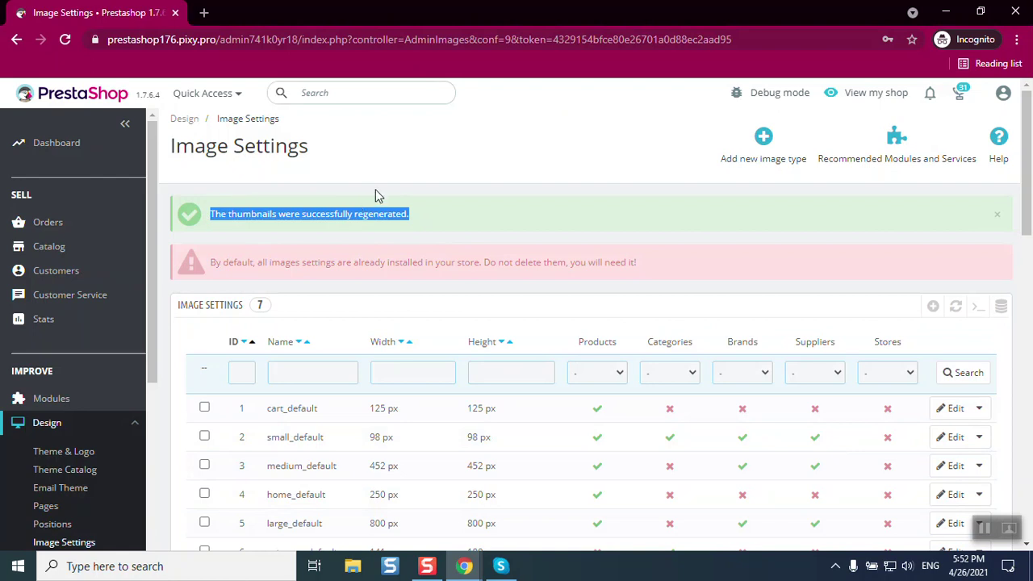
right_click(850, 88)
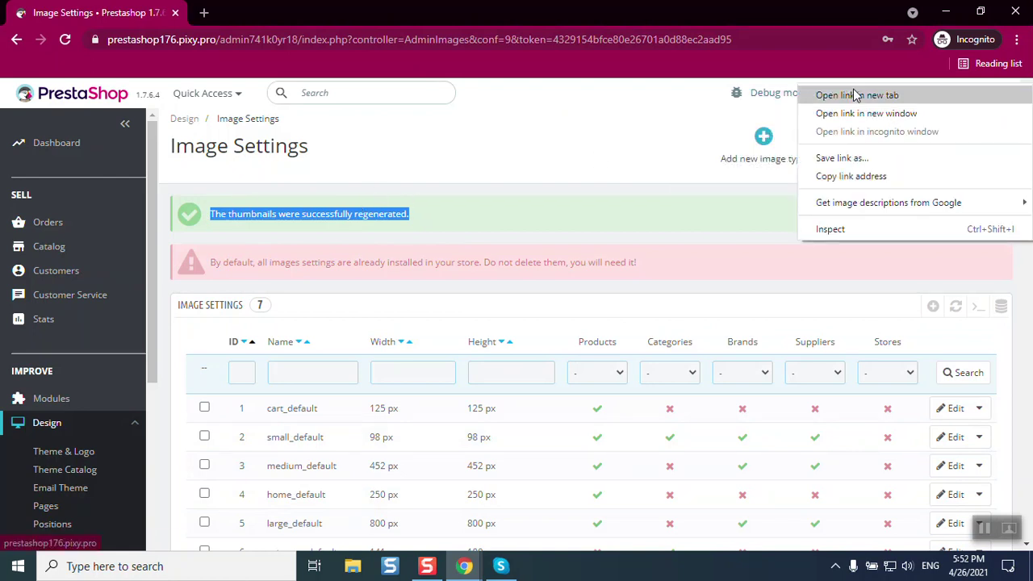
click(855, 94)
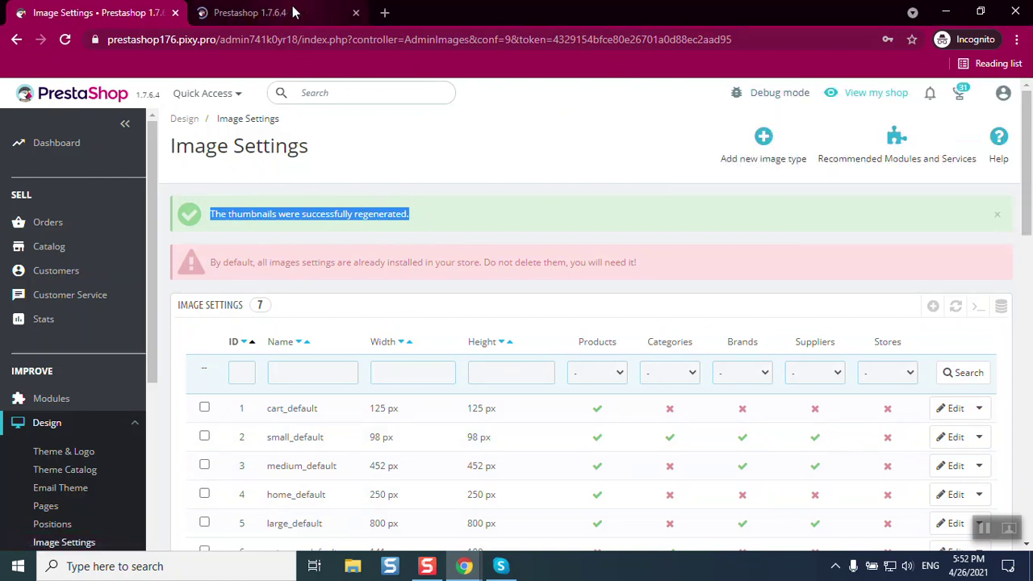
click(291, 10)
drag(1024, 101, 1019, 223)
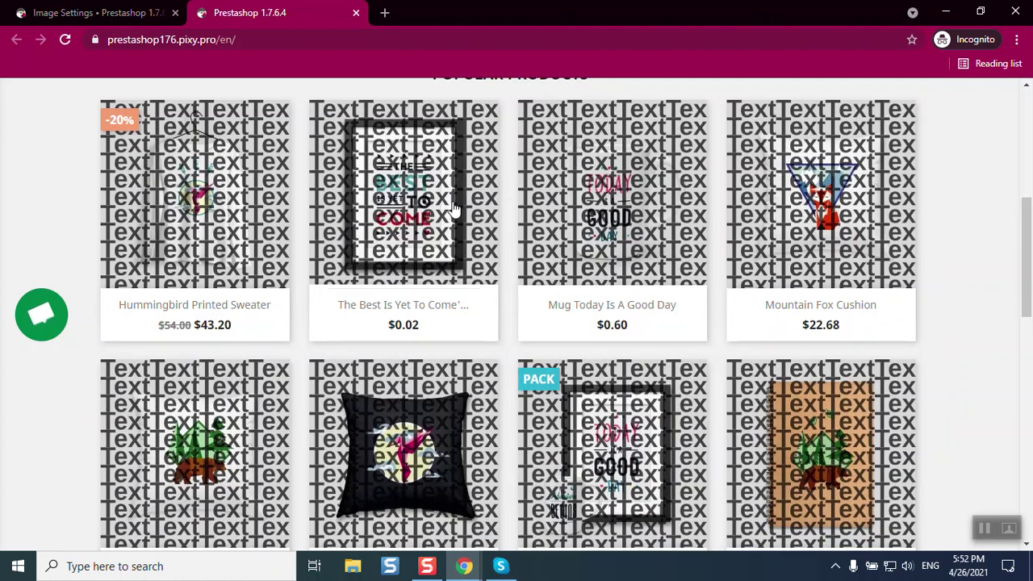
- Return to the back office, search the Module Manager for "water", and open the Easy Watermark configuration
click(115, 13)
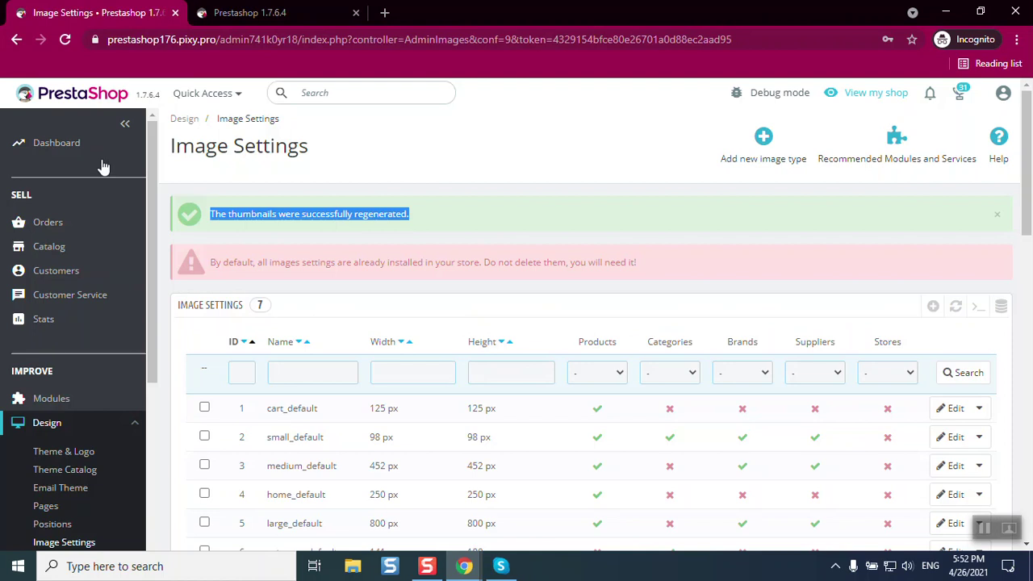
mouse_move(57, 406)
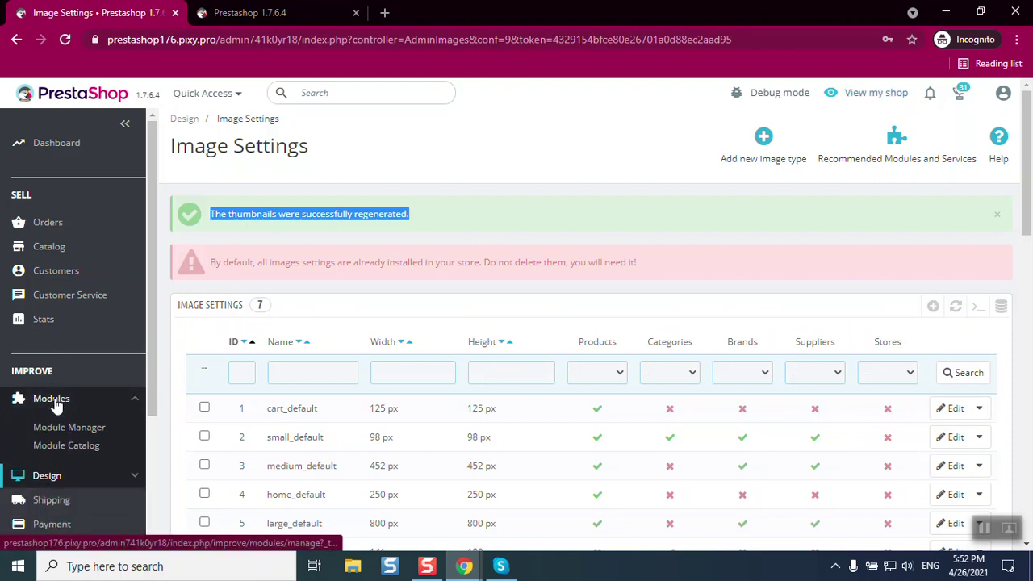
click(85, 432)
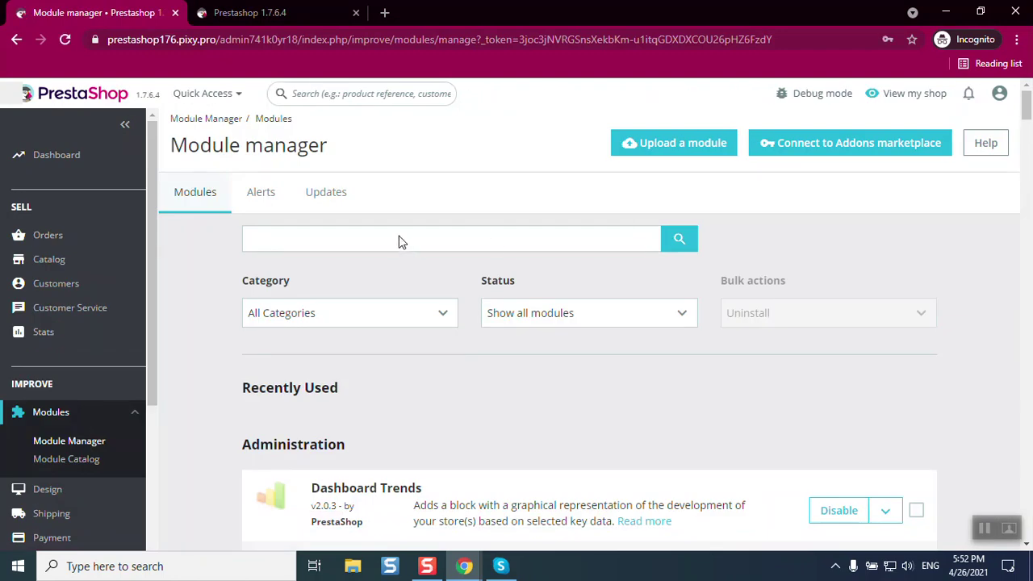
click(296, 241)
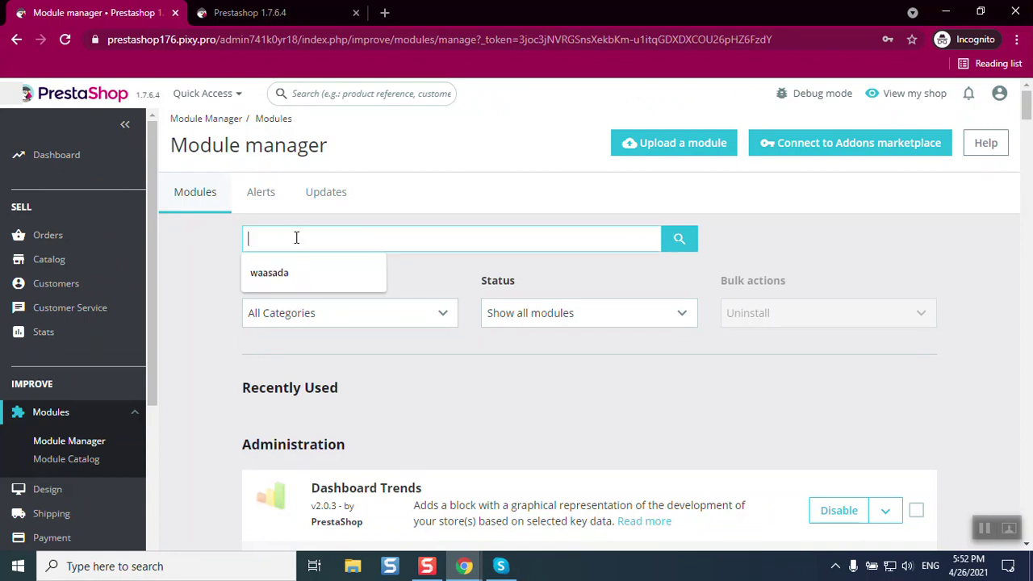
text(water)
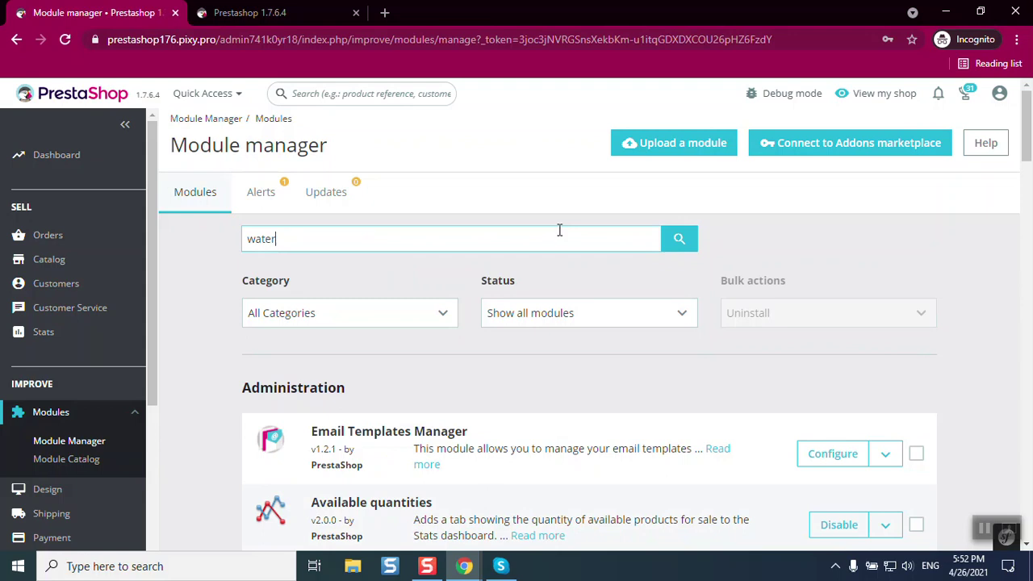
click(666, 237)
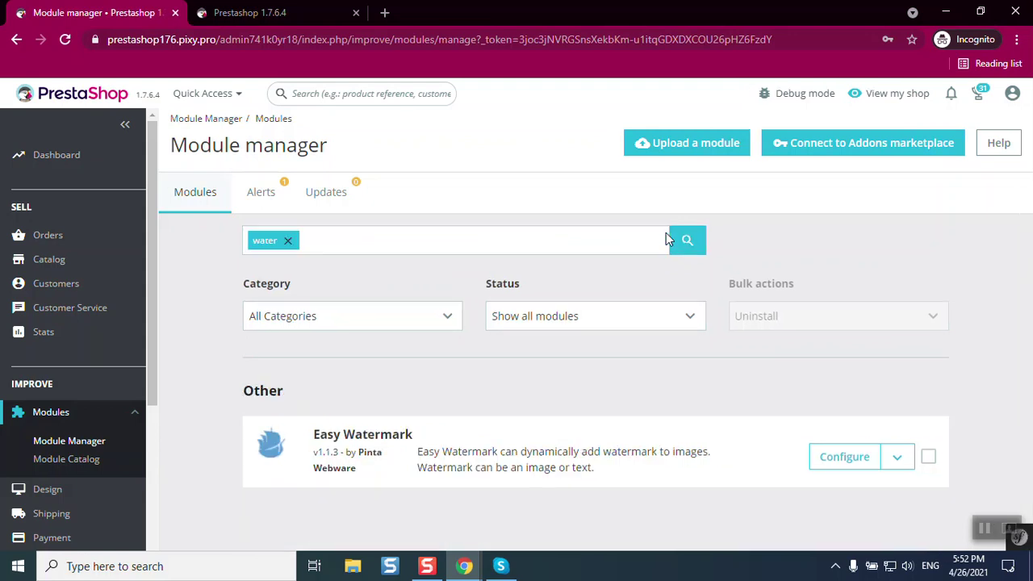
click(835, 457)
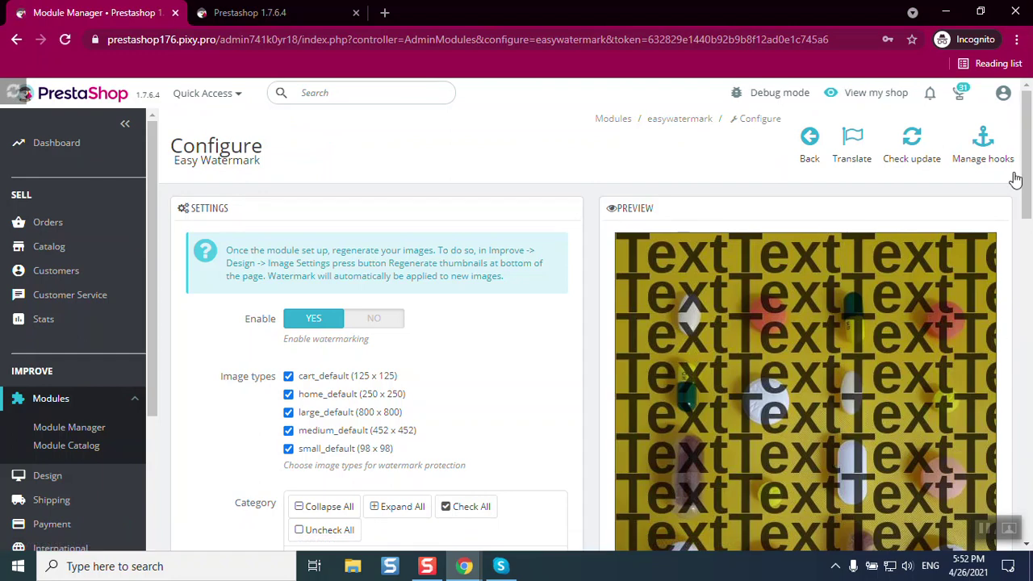
- Change the watermark type to Image, disable tiling, and save the module settings
scroll(1029, 179, down, 1)
drag(1029, 179, 1029, 305)
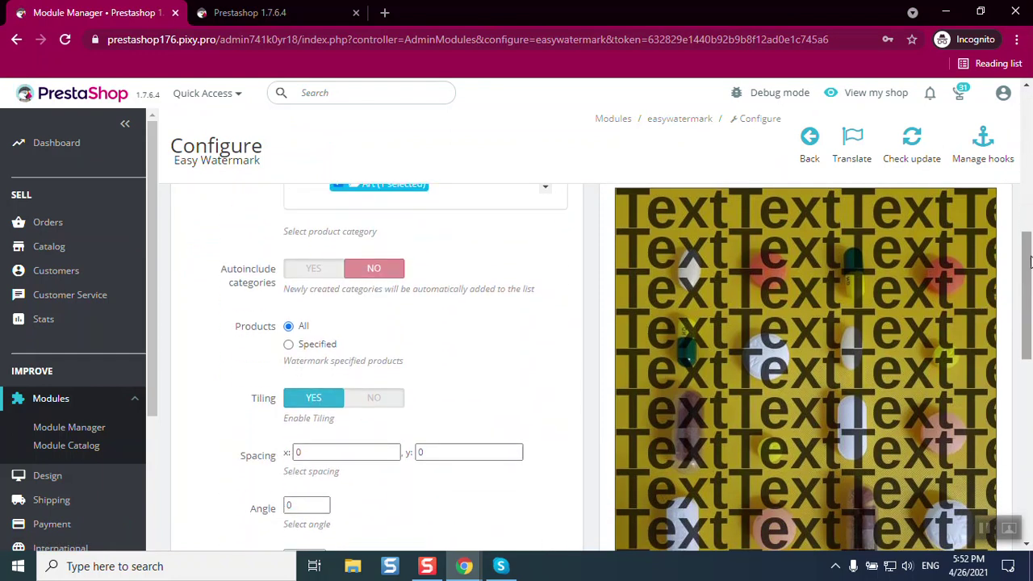
scroll(989, 318, down, 3)
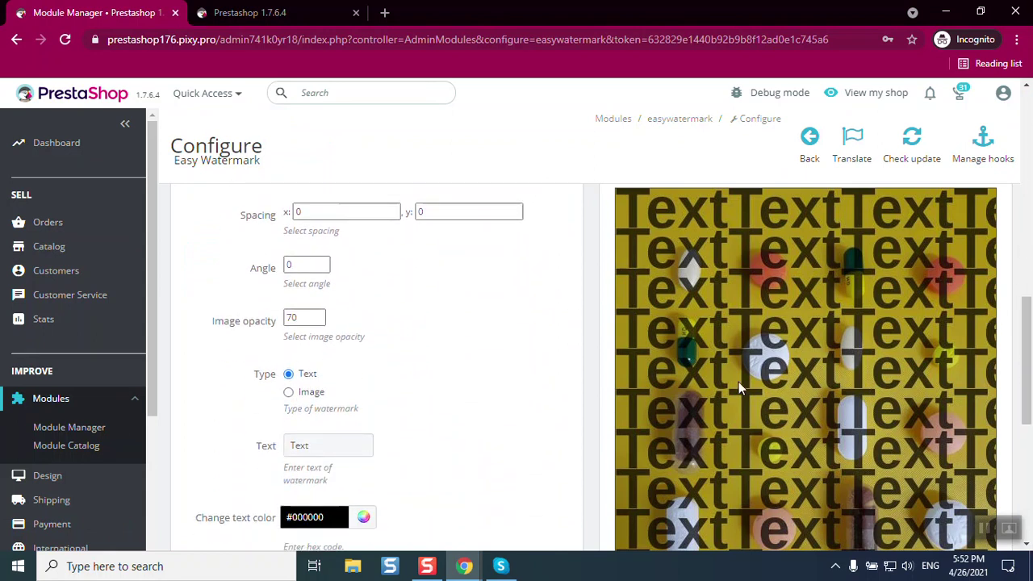
click(313, 394)
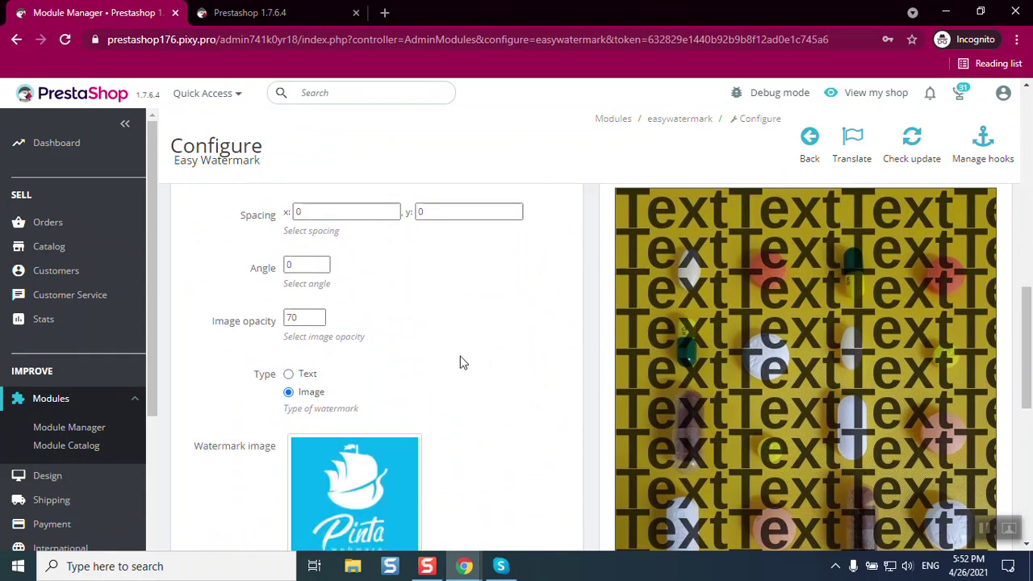
scroll(1021, 236, up, 2)
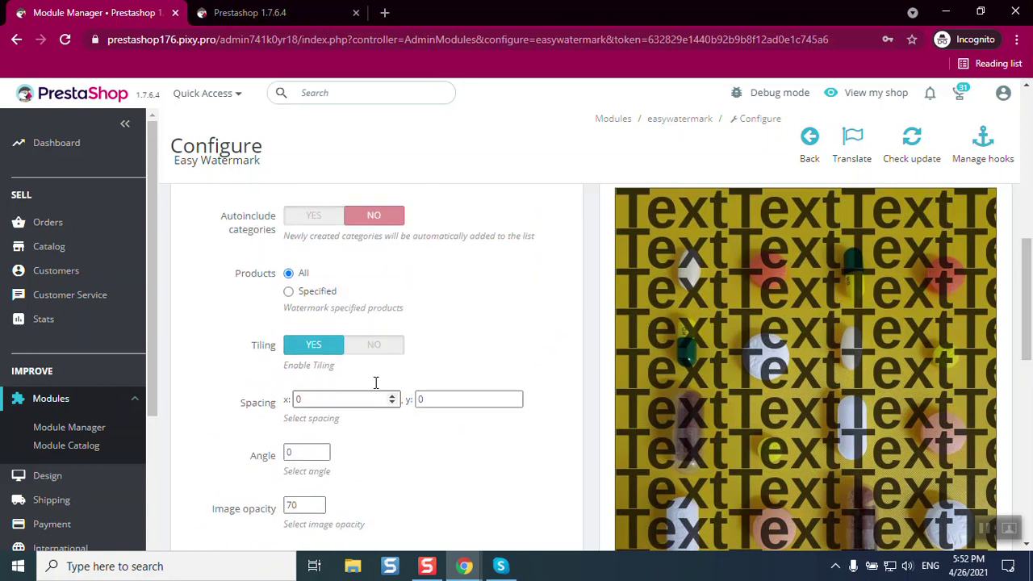
click(397, 347)
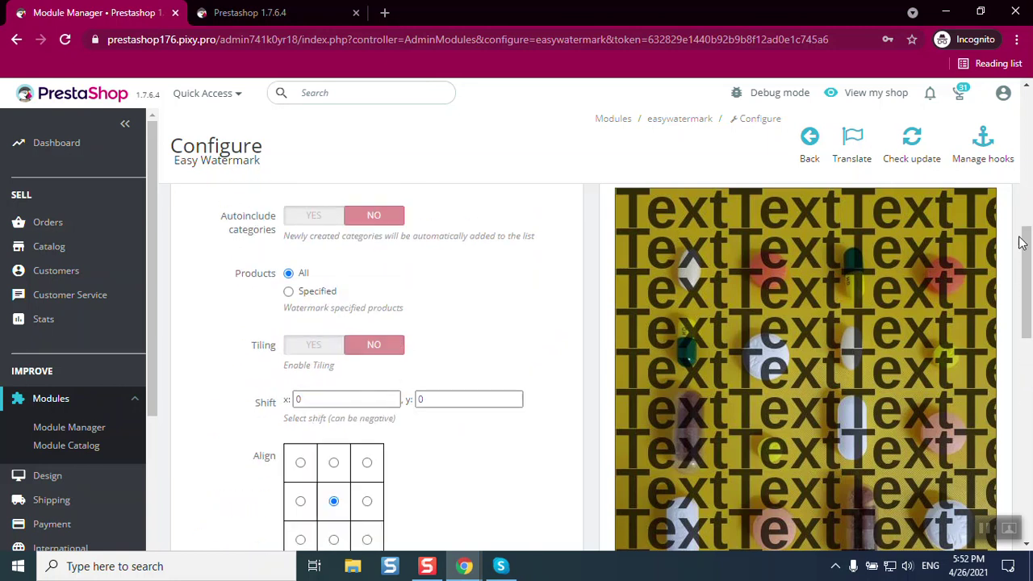
scroll(1021, 242, down, 6)
click(543, 486)
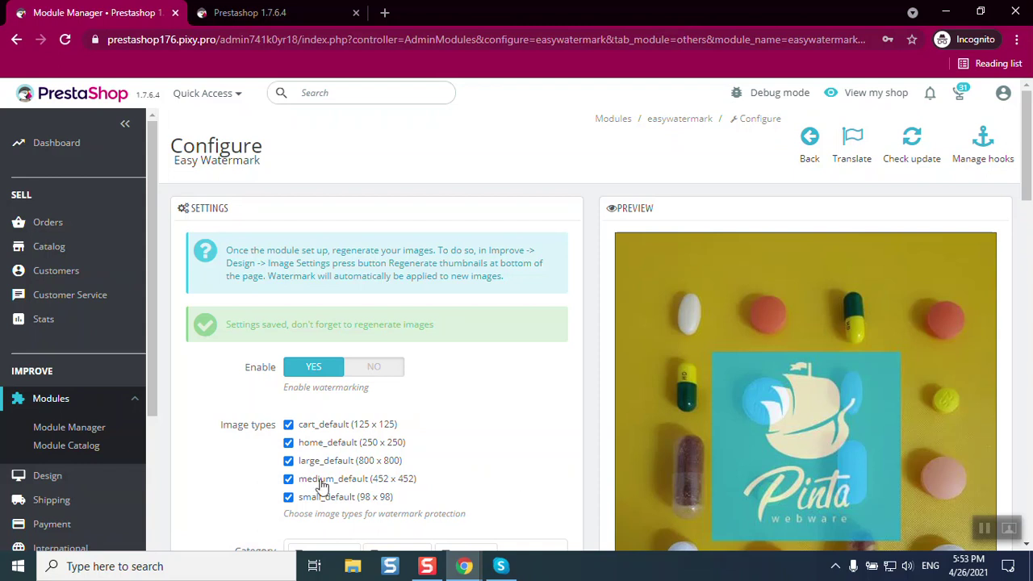
- Open the Image Settings page from the Design section and regenerate the thumbnails for all images, confirming the operation
mouse_move(69, 476)
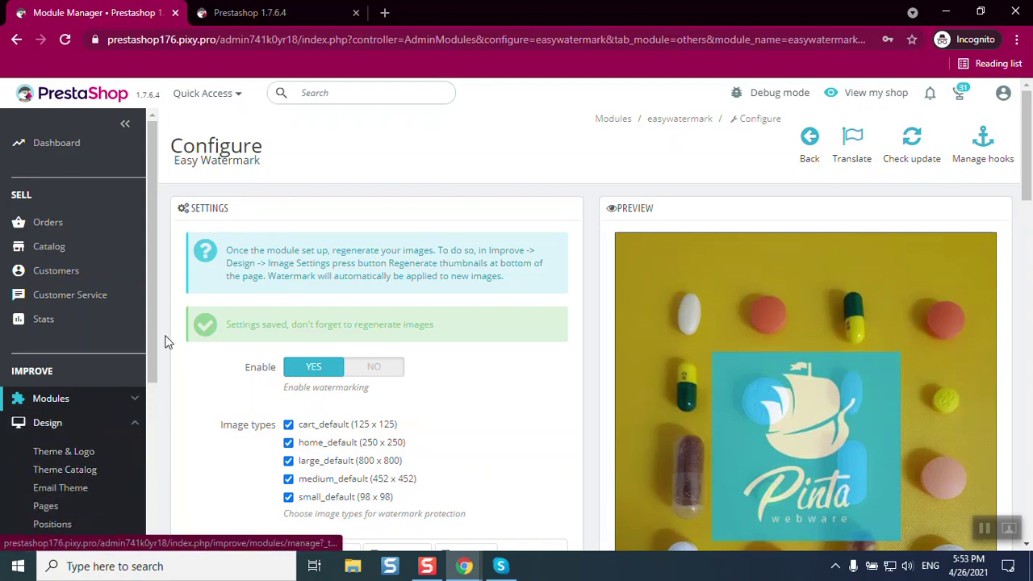
drag(153, 333, 128, 384)
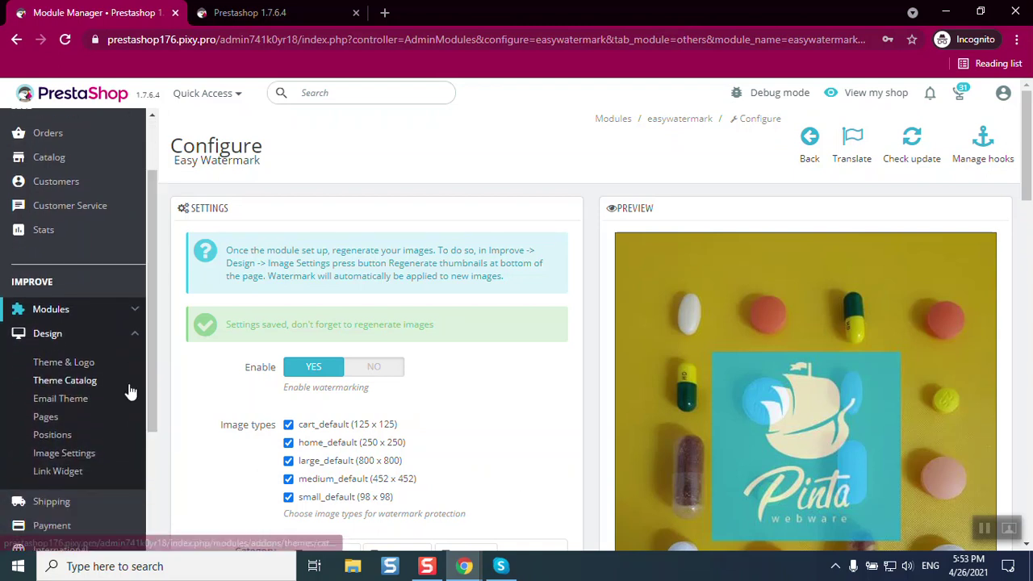
click(93, 454)
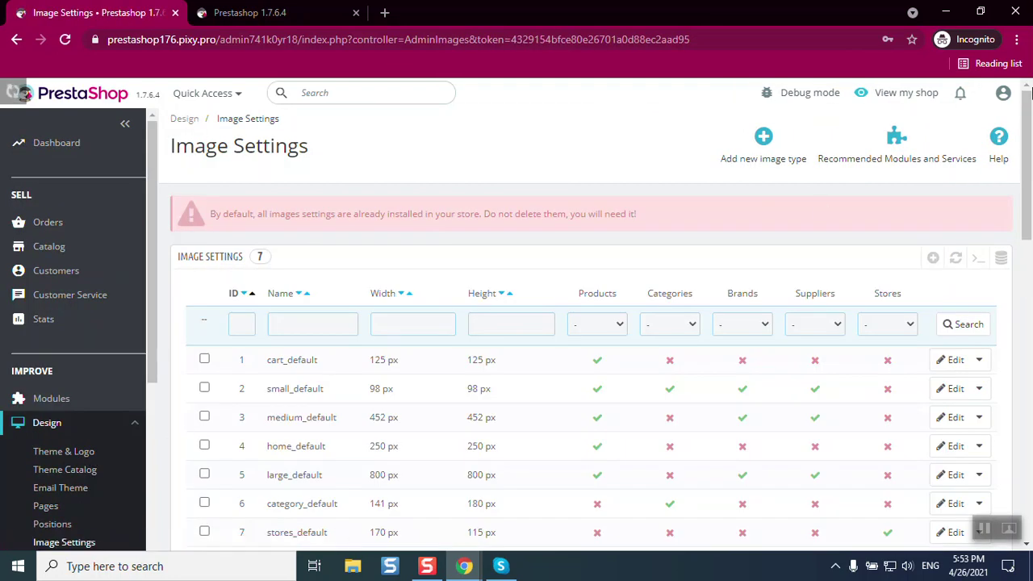
scroll(973, 379, down, 10)
scroll(974, 381, down, 2)
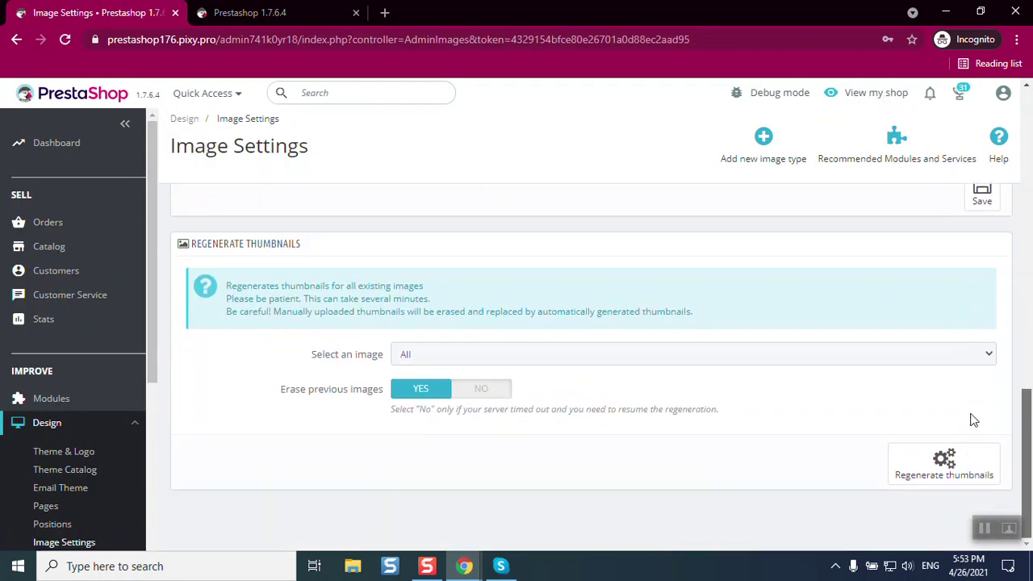
click(938, 459)
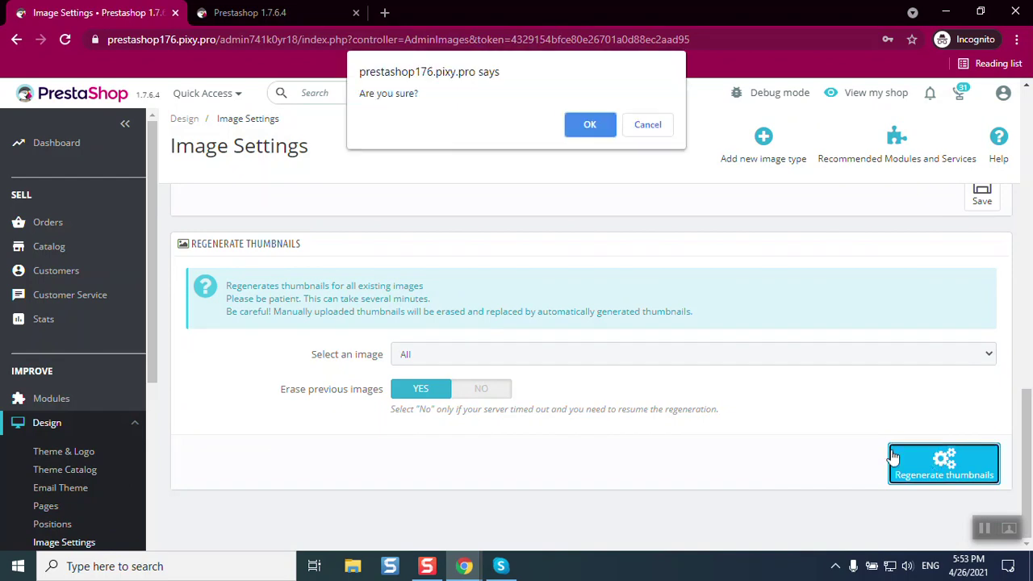
click(597, 123)
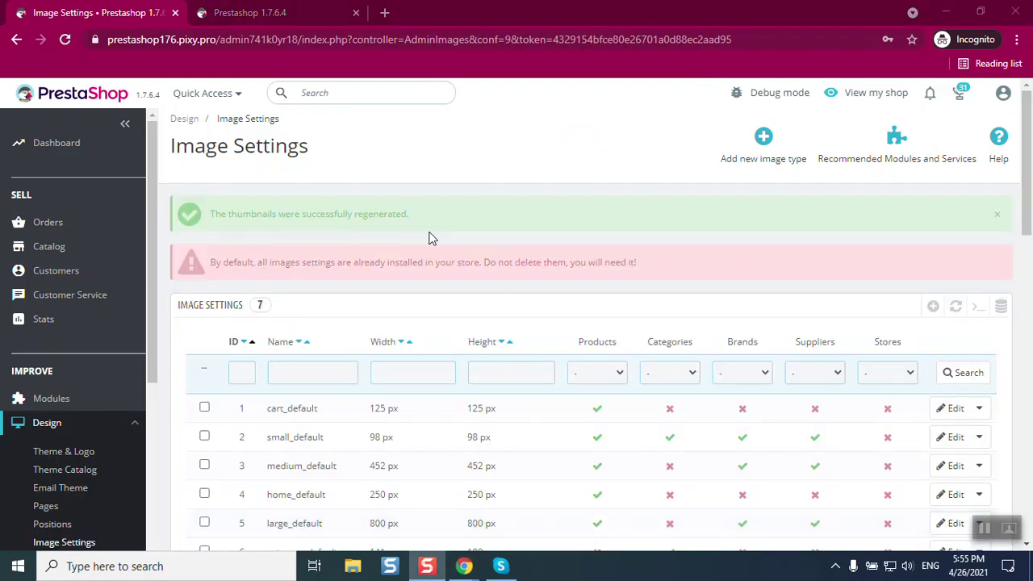
drag(414, 213, 198, 222)
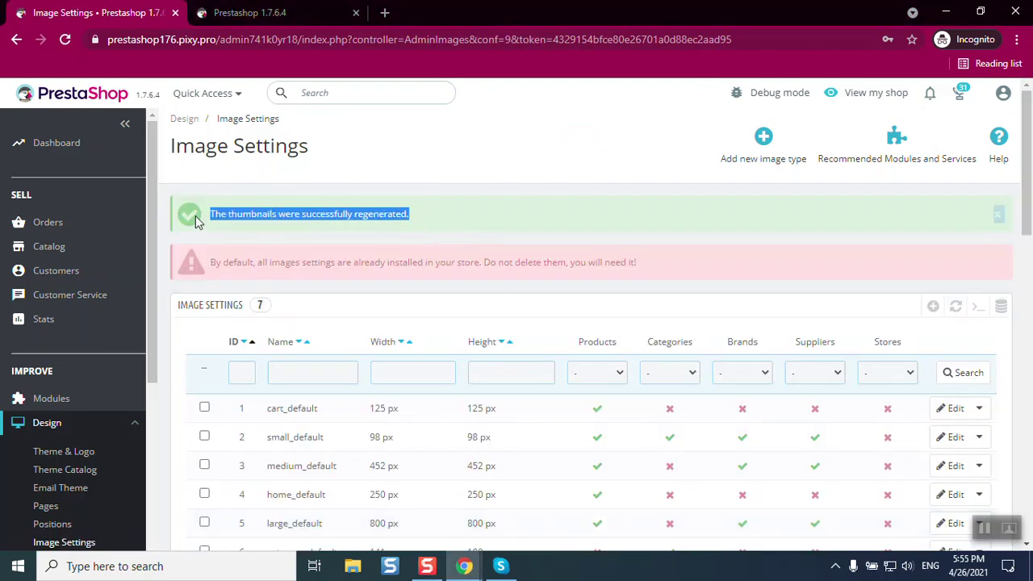
- Reload the storefront and open The Best Is Yet To Come framed poster to examine the image watermark on its product page
click(252, 12)
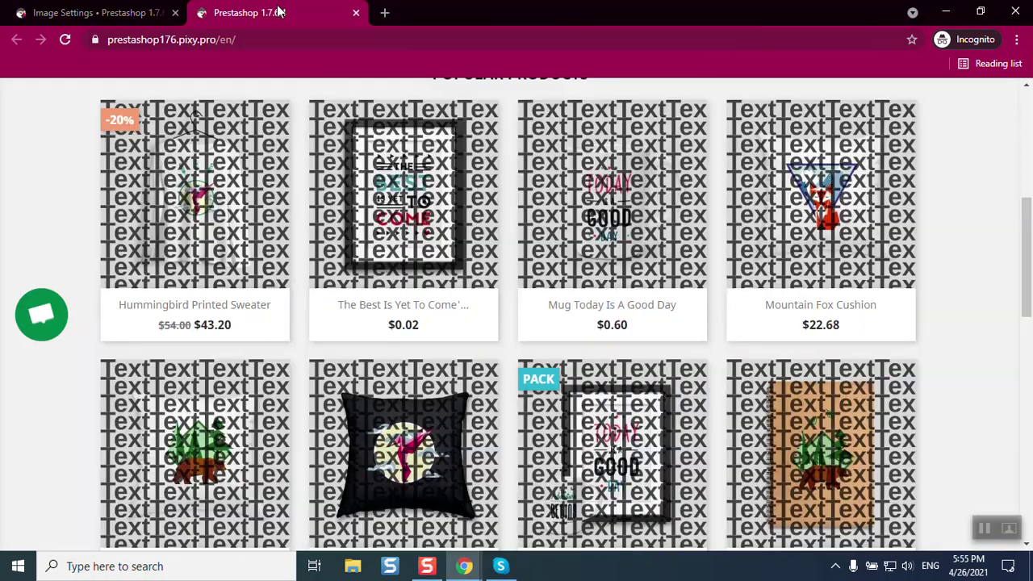
click(64, 38)
mouse_move(392, 111)
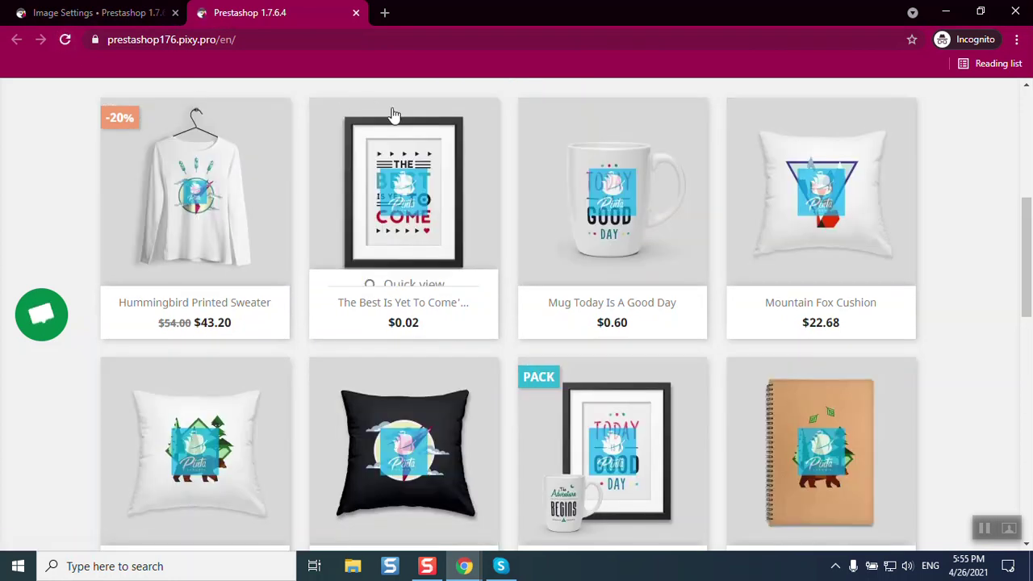
click(409, 154)
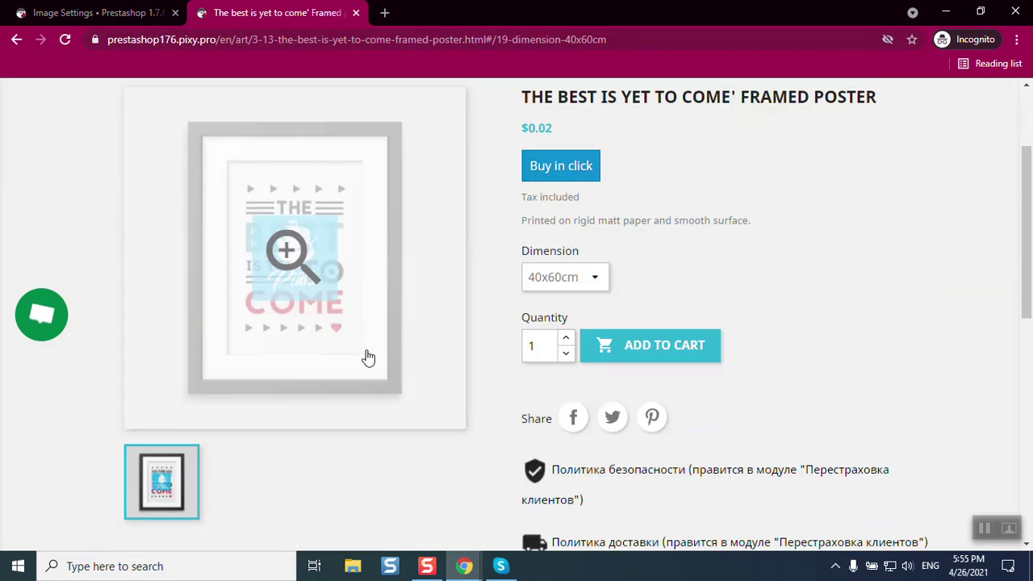
scroll(339, 418, down, 2)
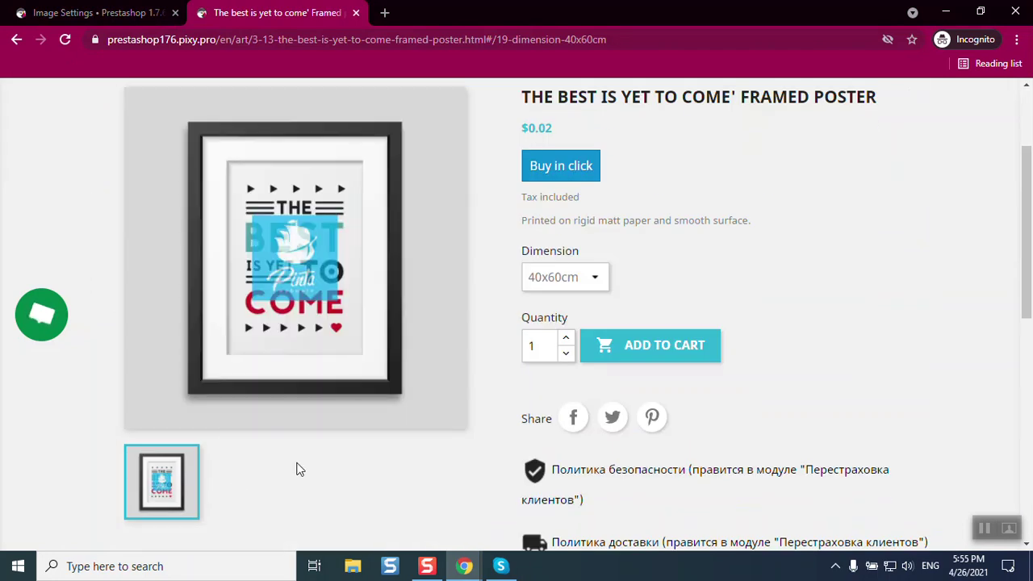